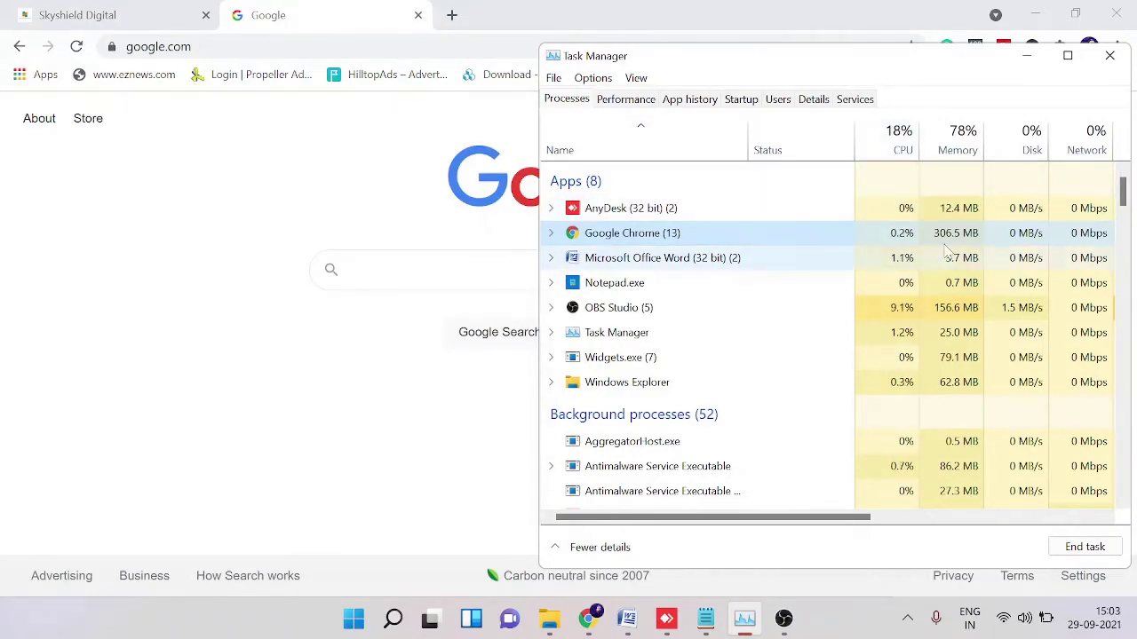
Switch from the Windows Task Manager to Chrome and open the browser's own task manager
click(373, 168)
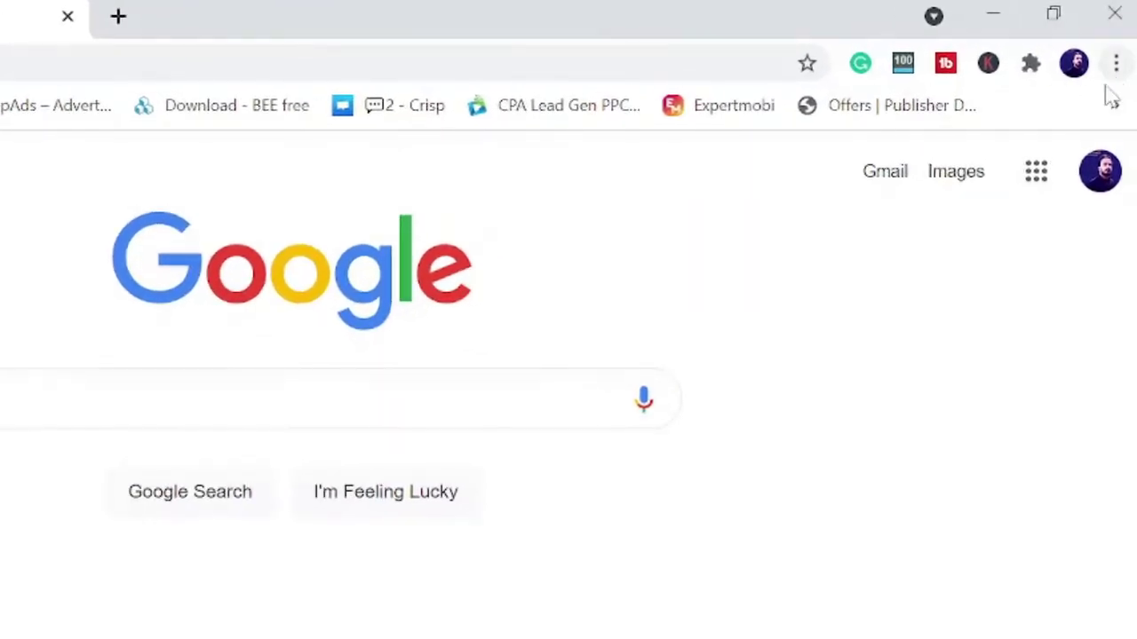
click(1117, 66)
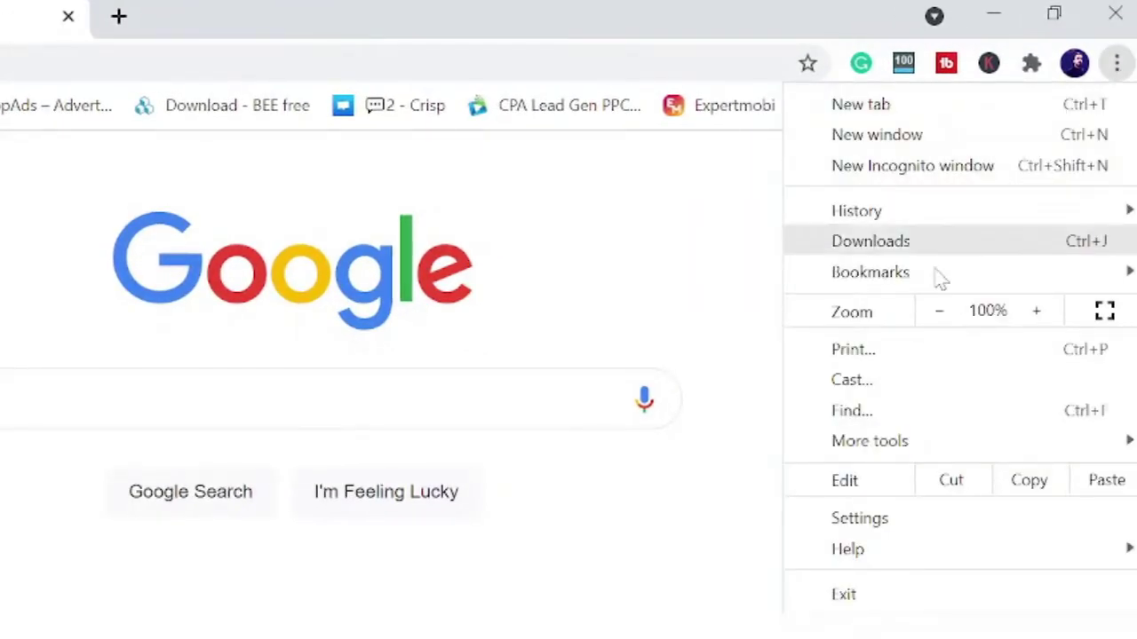
mouse_move(879, 441)
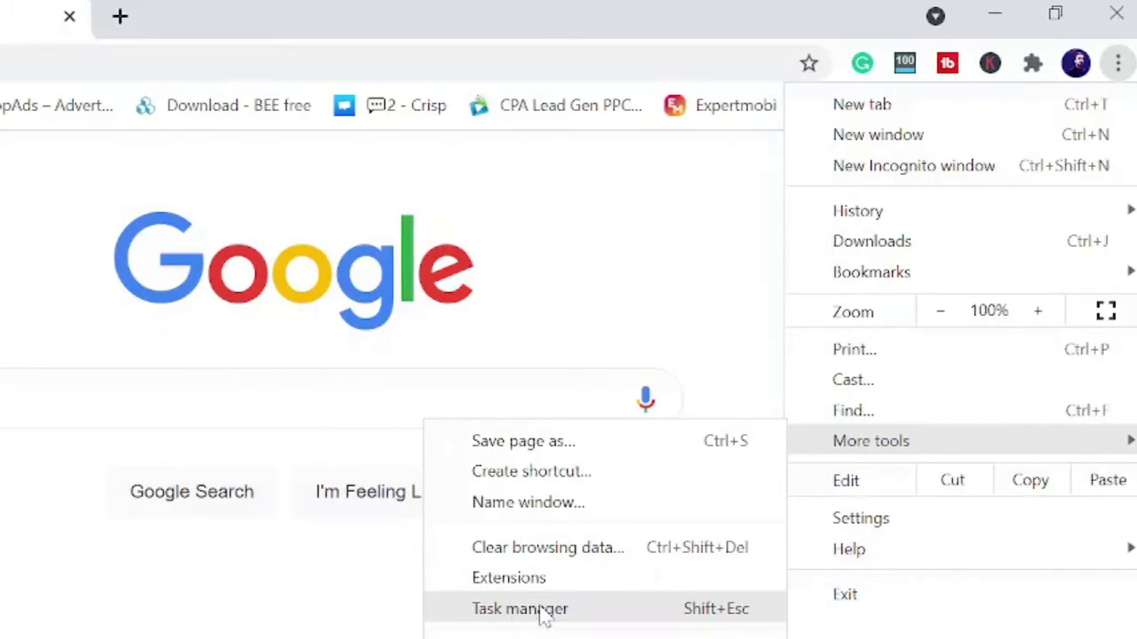
click(624, 257)
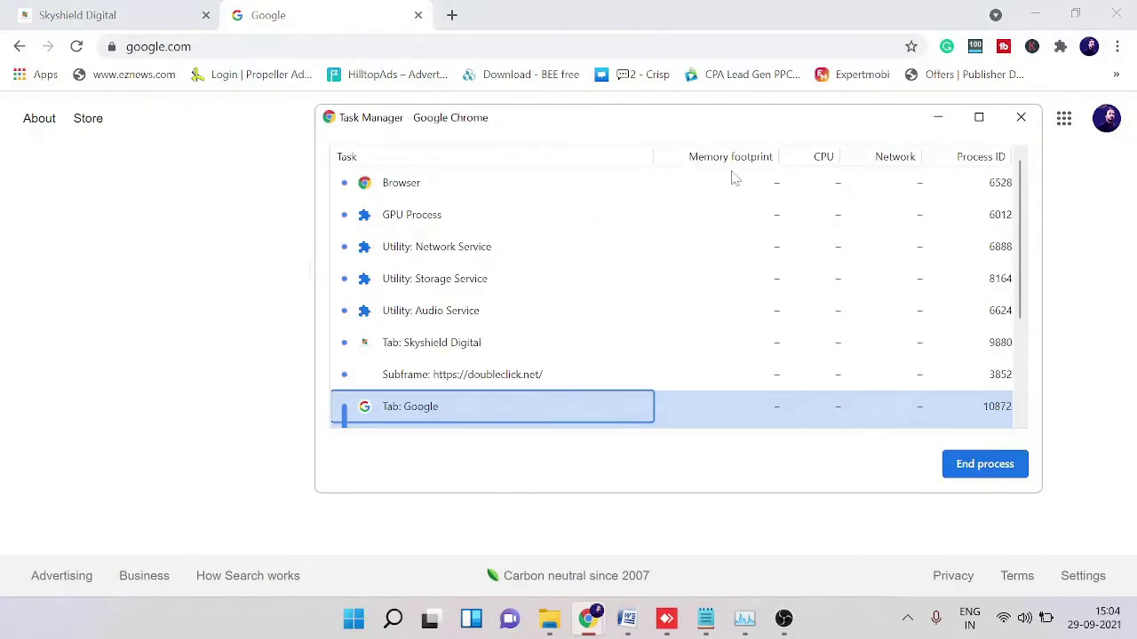
Examine the memory footprint and CPU use of Chrome's tabs, utilities and extensions, and close the browser's task manager
scroll(483, 293, down, 3)
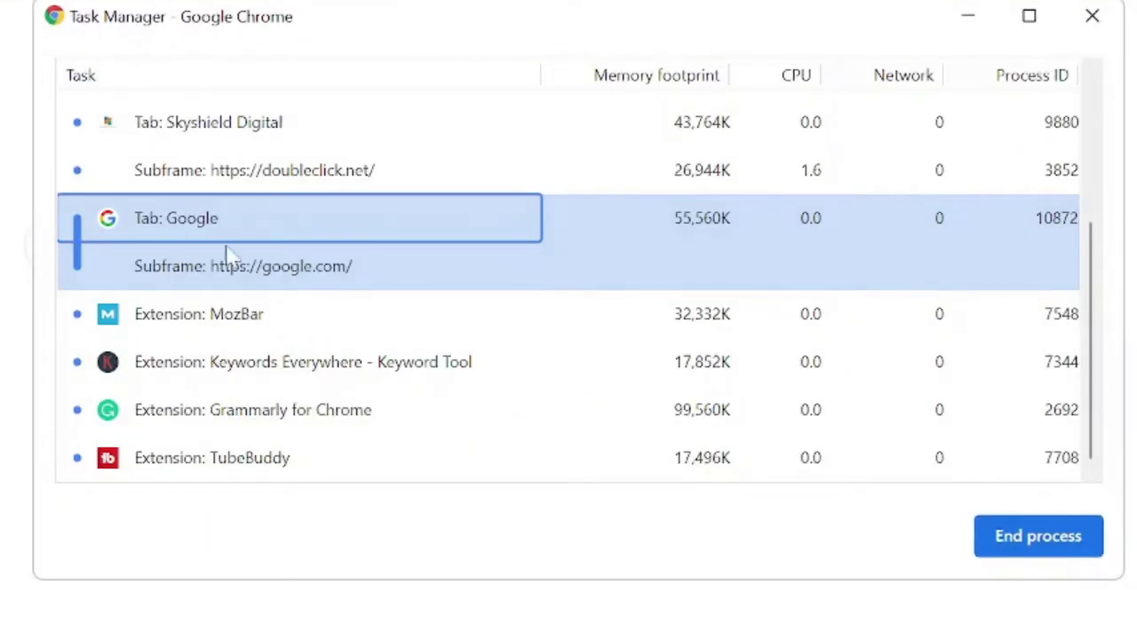
scroll(209, 208, up, 3)
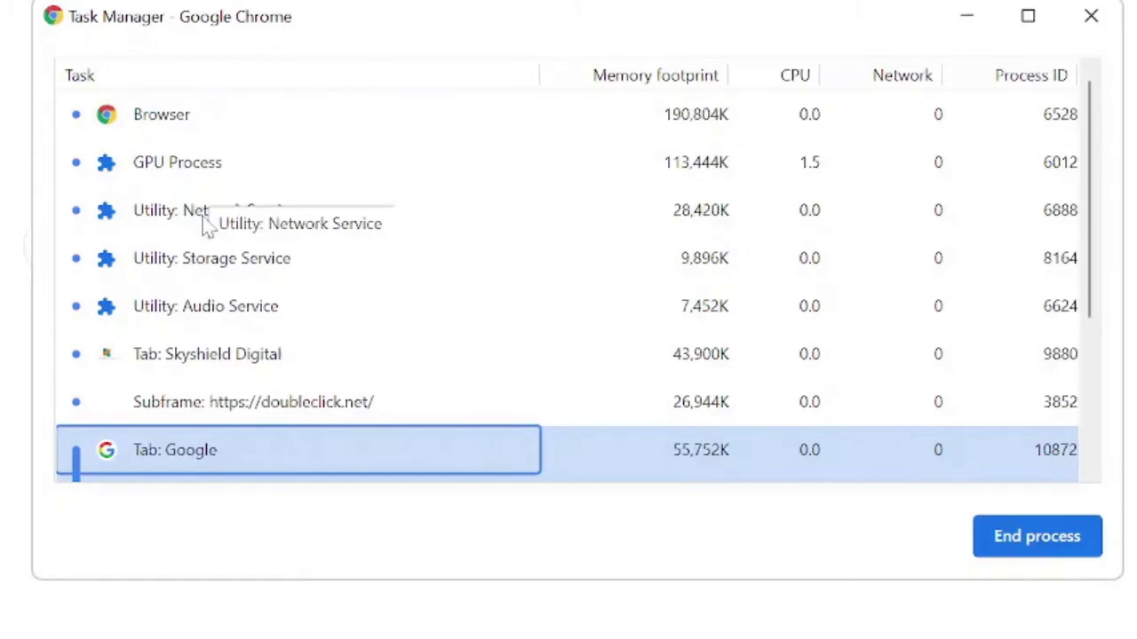
scroll(217, 226, down, 3)
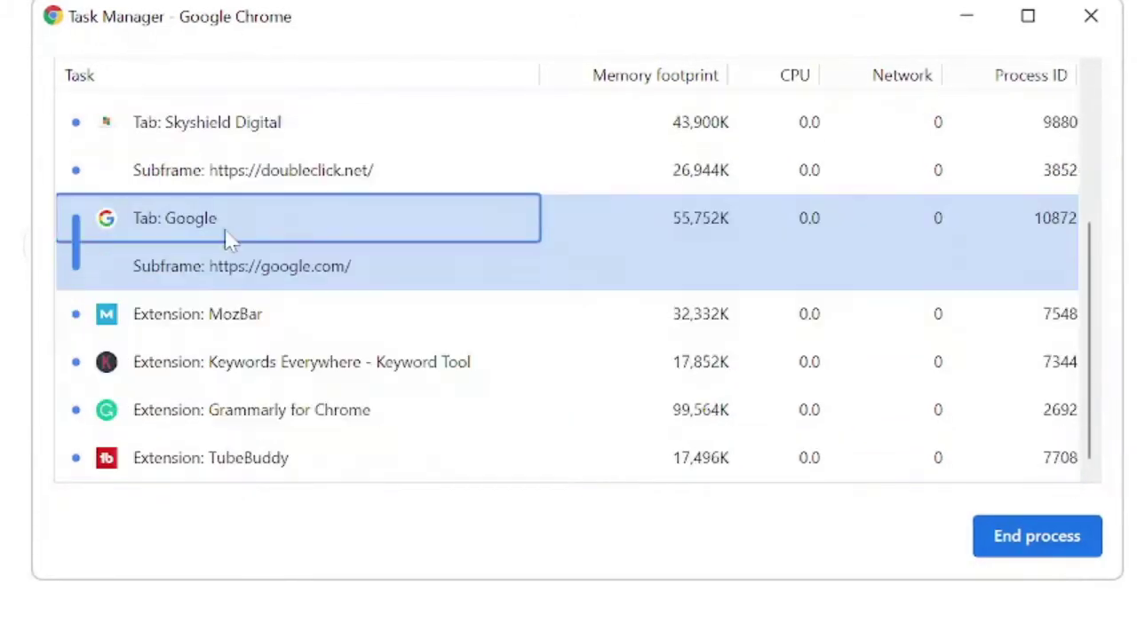
click(457, 364)
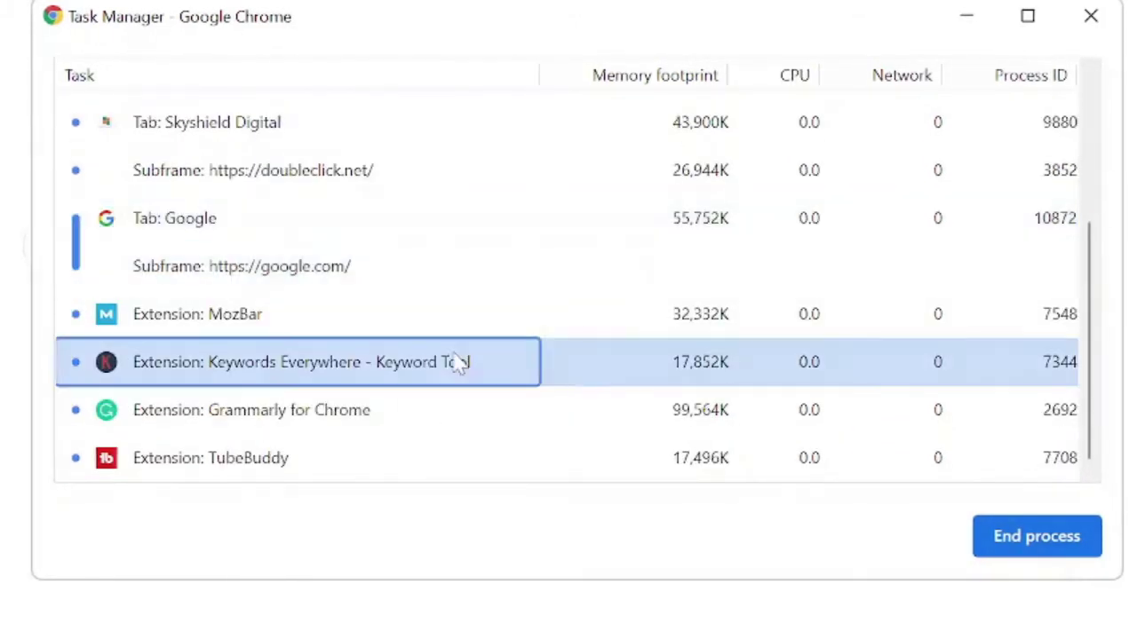
click(293, 322)
click(253, 457)
click(256, 416)
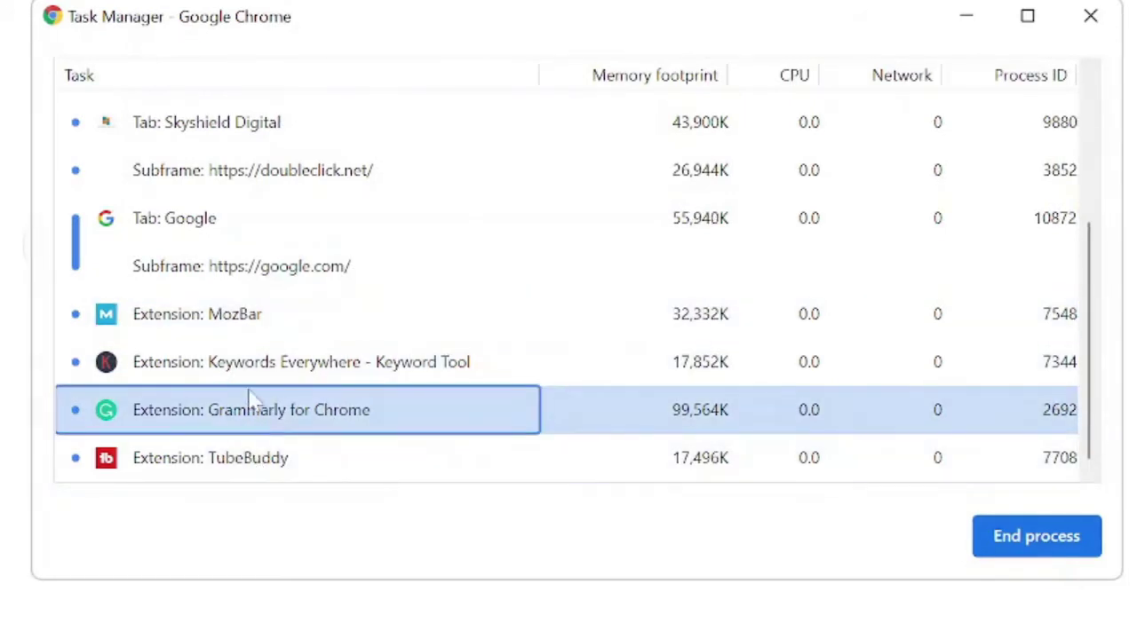
click(255, 377)
click(236, 326)
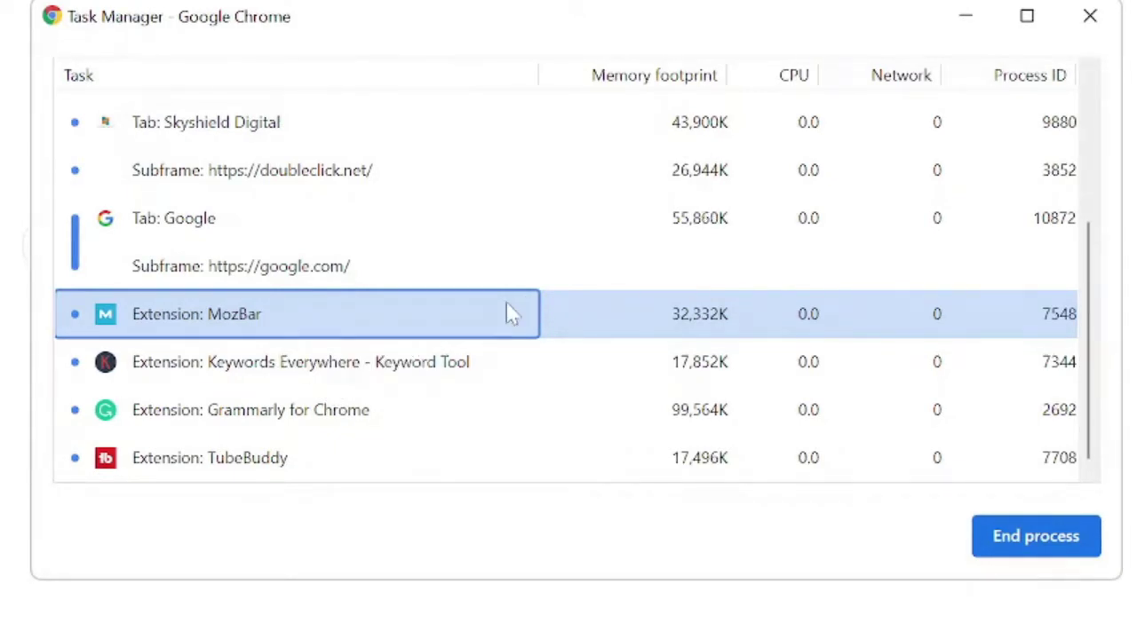
click(366, 377)
click(329, 419)
click(348, 371)
click(339, 402)
click(304, 460)
click(346, 373)
click(319, 411)
click(298, 453)
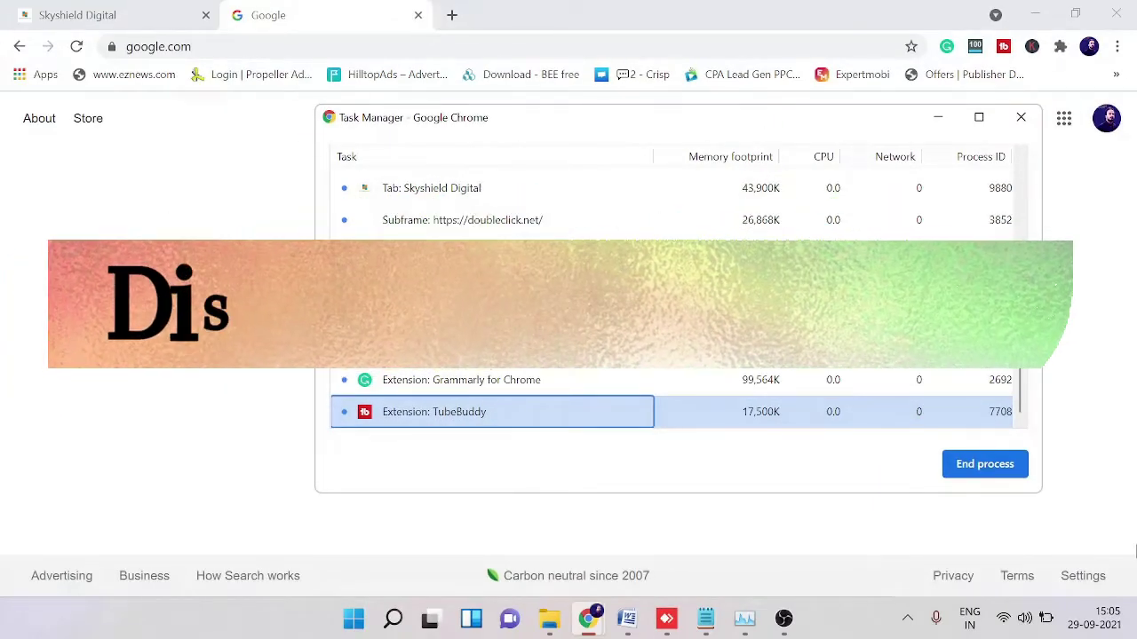
click(1020, 117)
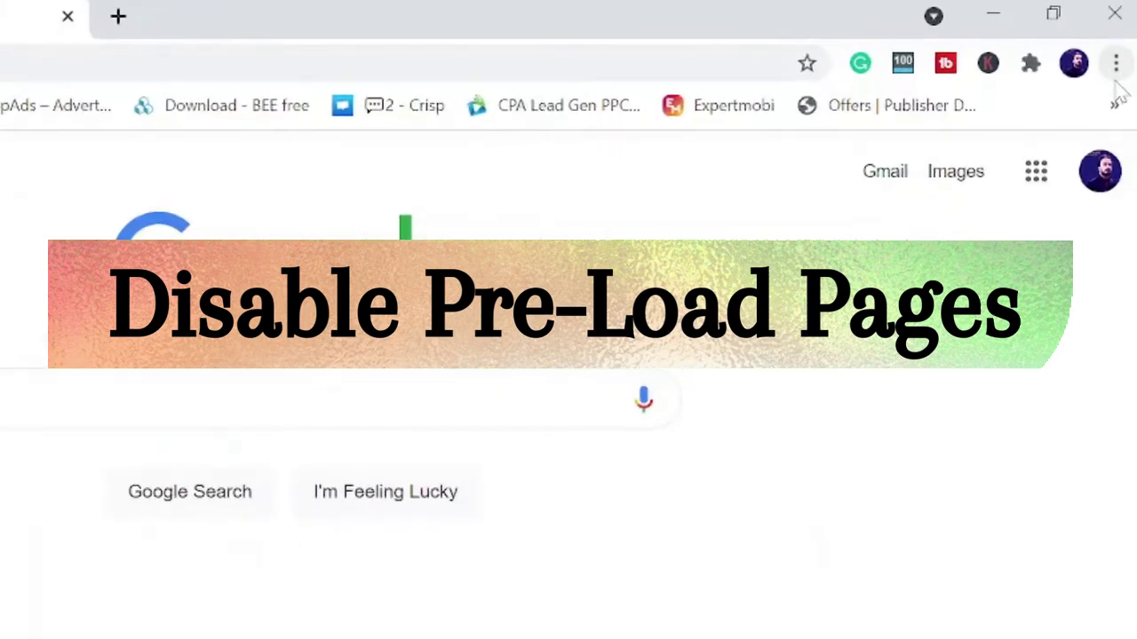
In Chrome's cookies and other site data settings, turn off preloading pages for faster browsing and searching
click(1116, 56)
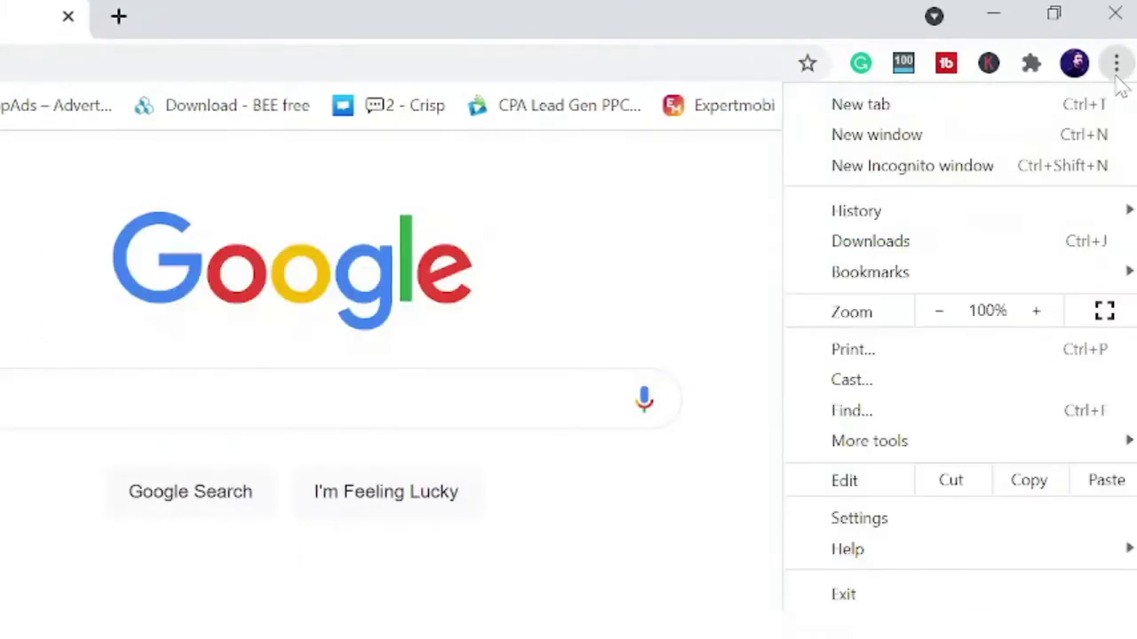
click(879, 520)
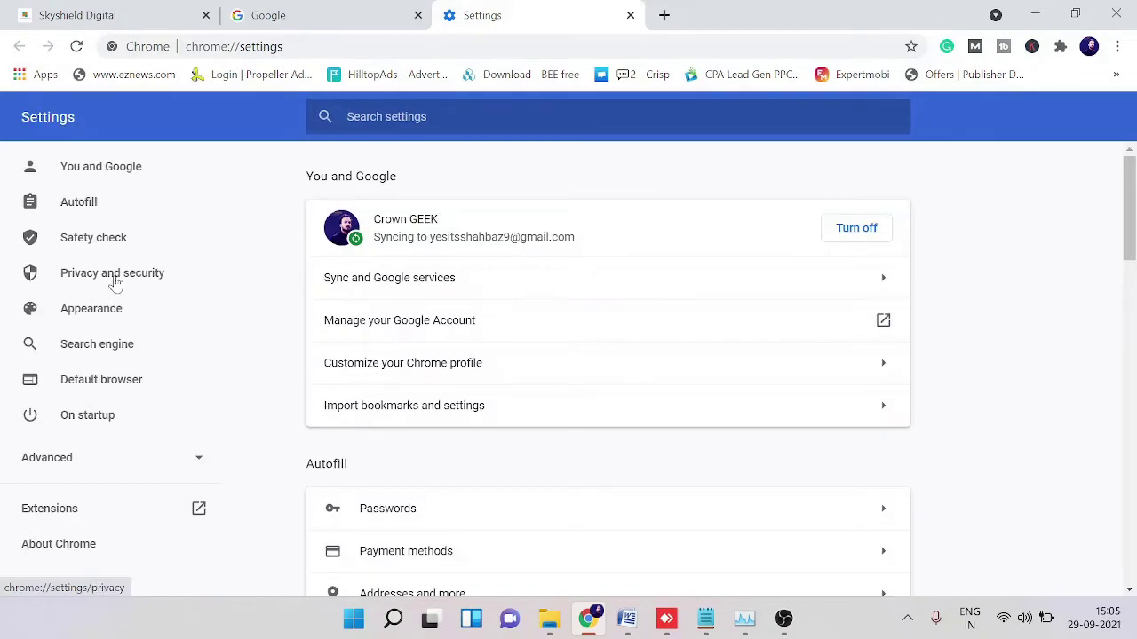
click(110, 276)
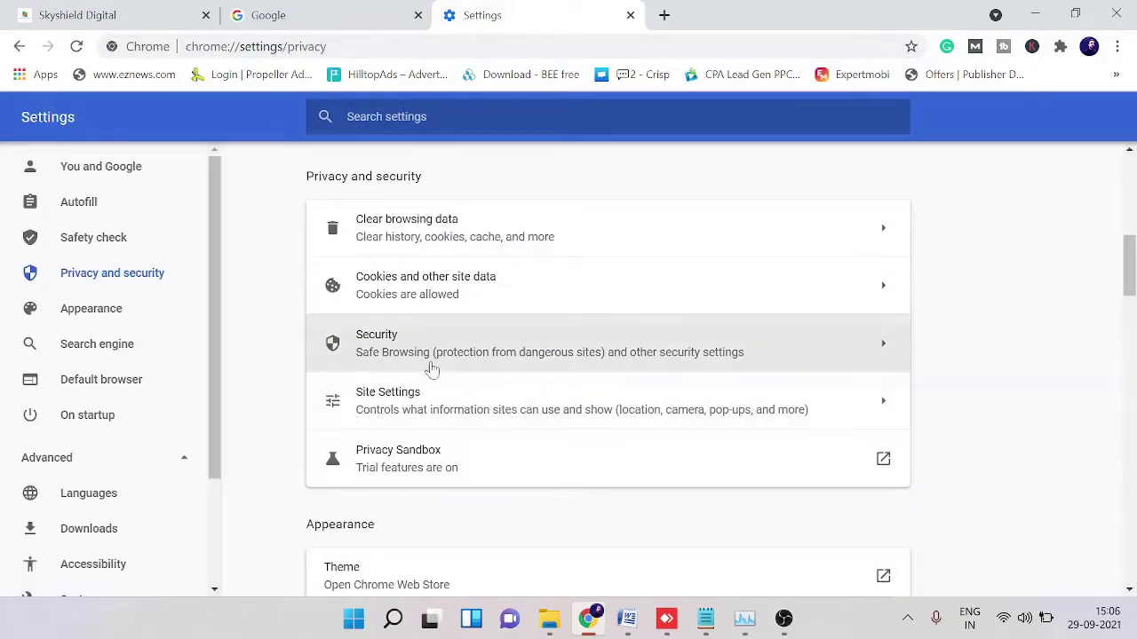
click(477, 302)
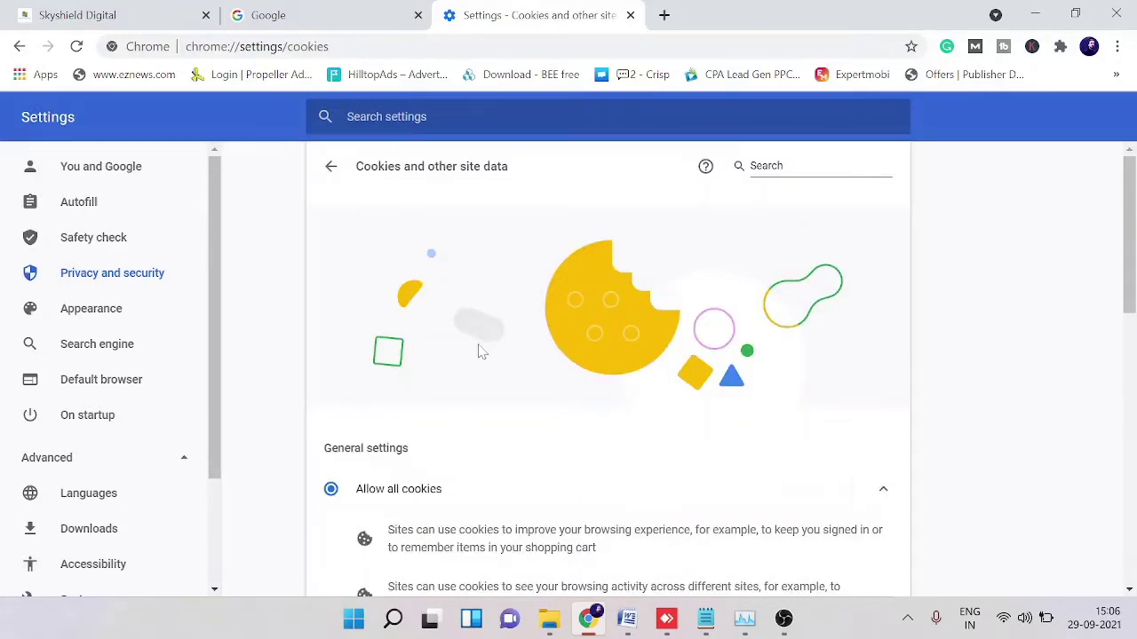
scroll(480, 351, down, 5)
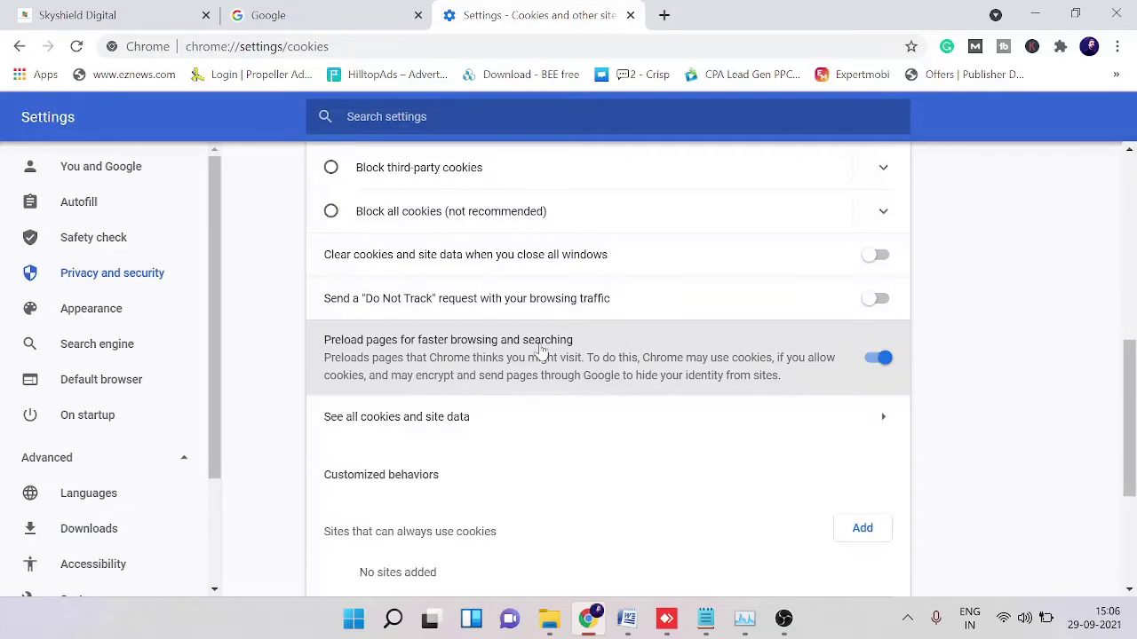
click(879, 358)
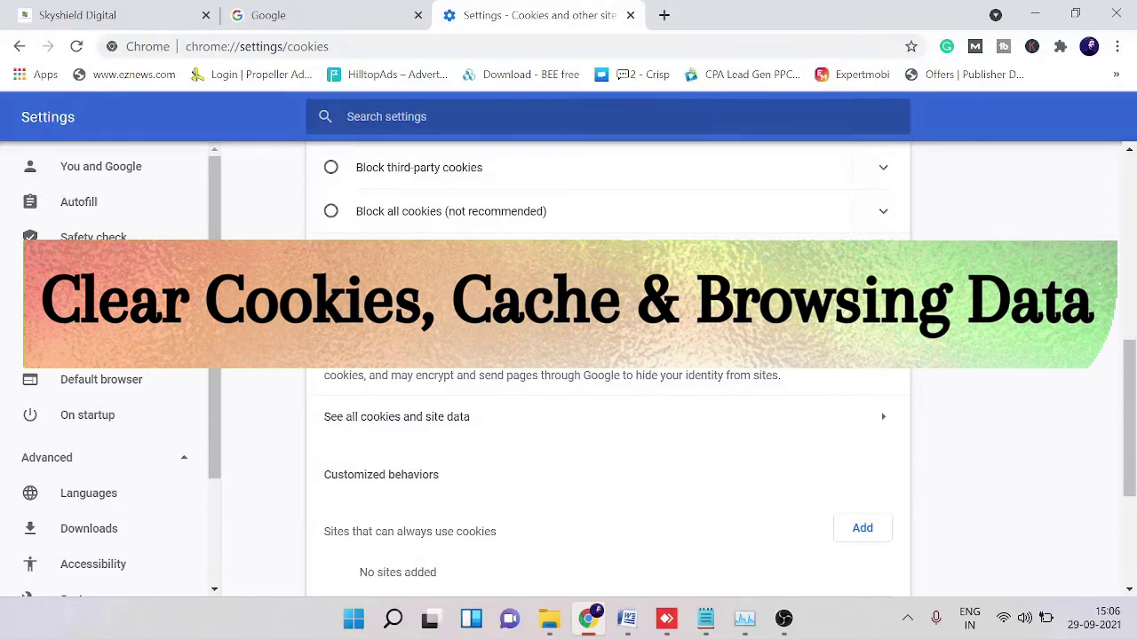
In the advanced options for clearing browsing data, also select browsing history, download history, site settings and hosted app data
scroll(417, 293, up, 5)
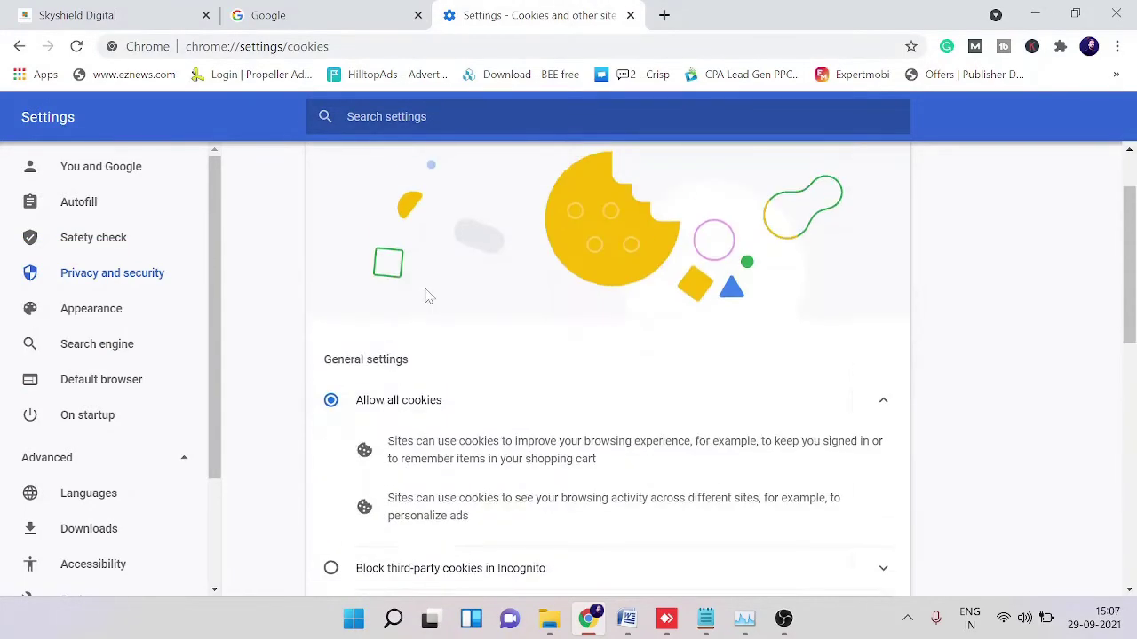
click(84, 277)
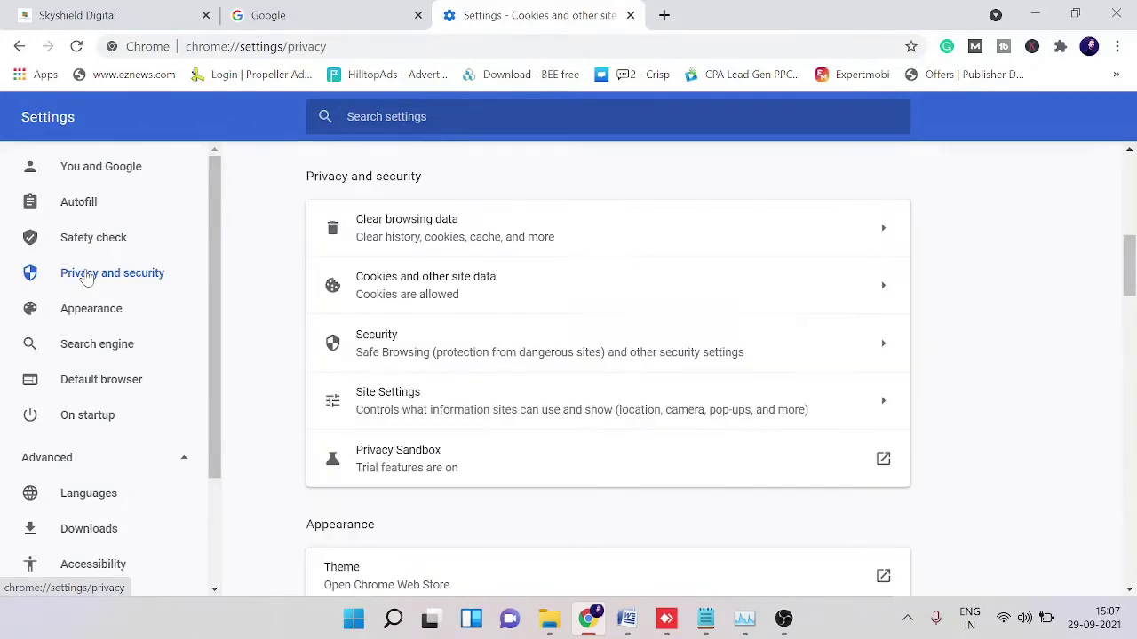
click(426, 231)
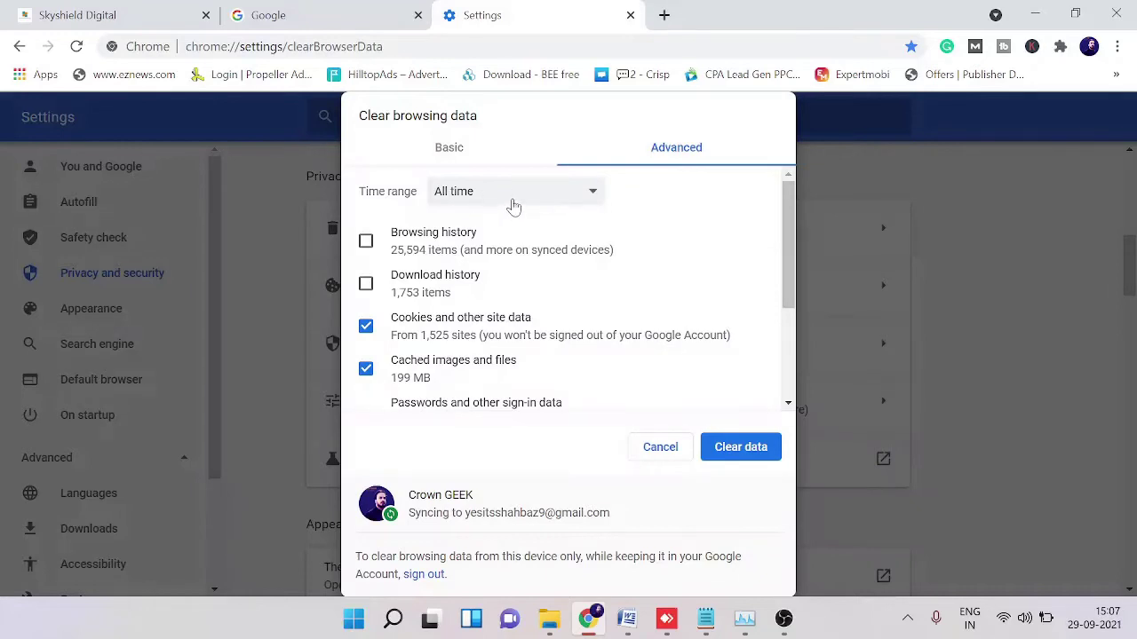
click(362, 242)
click(365, 283)
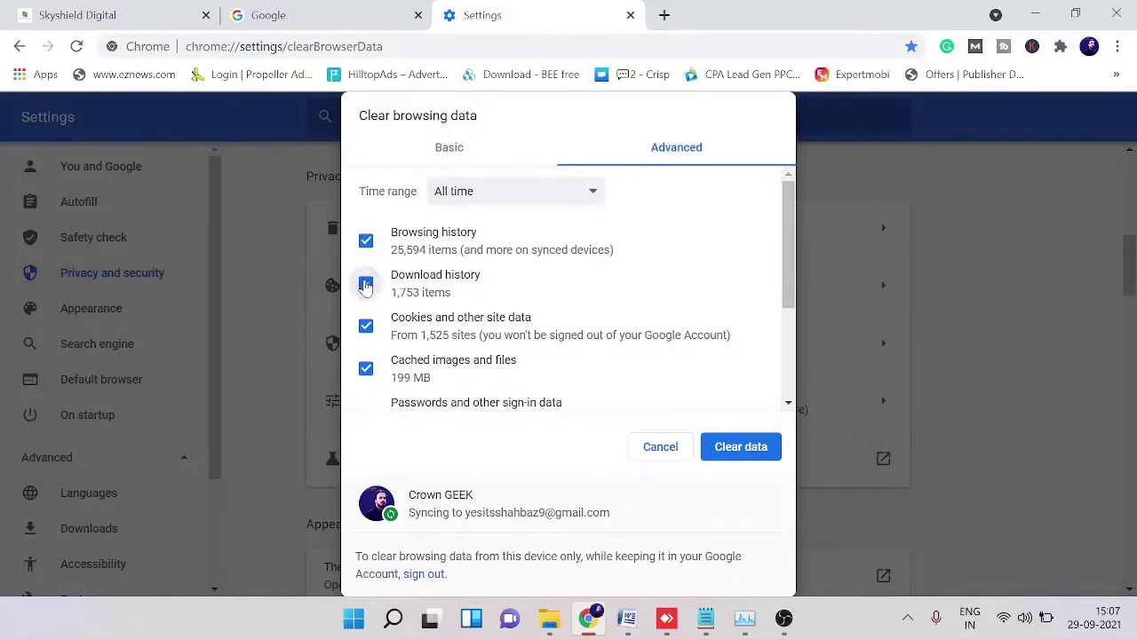
scroll(568, 347, down, 2)
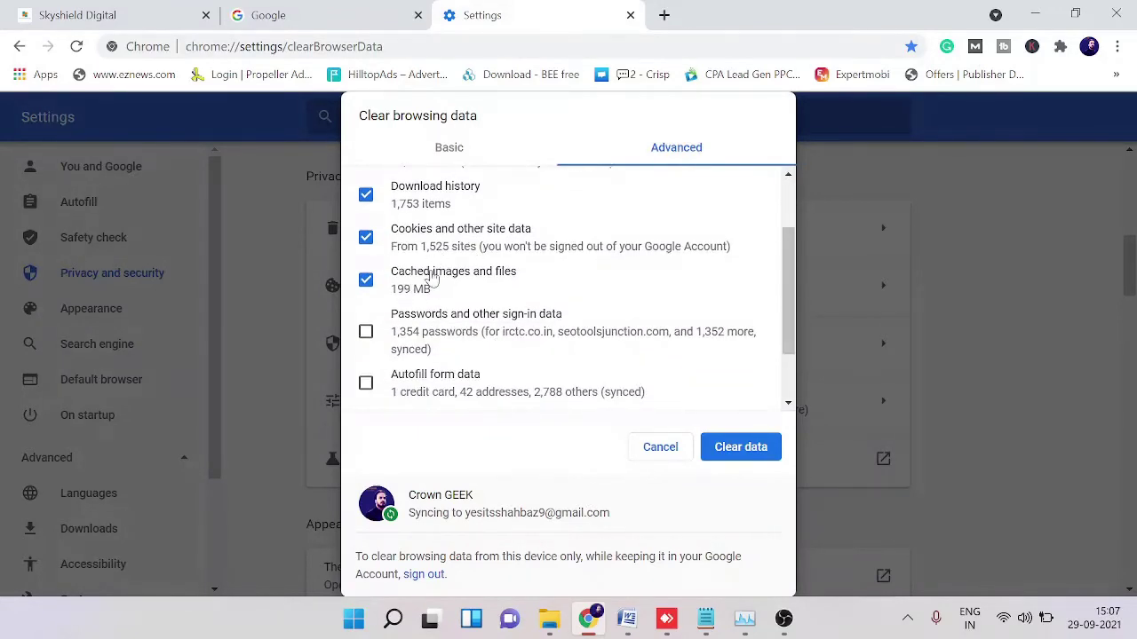
scroll(430, 289, down, 1)
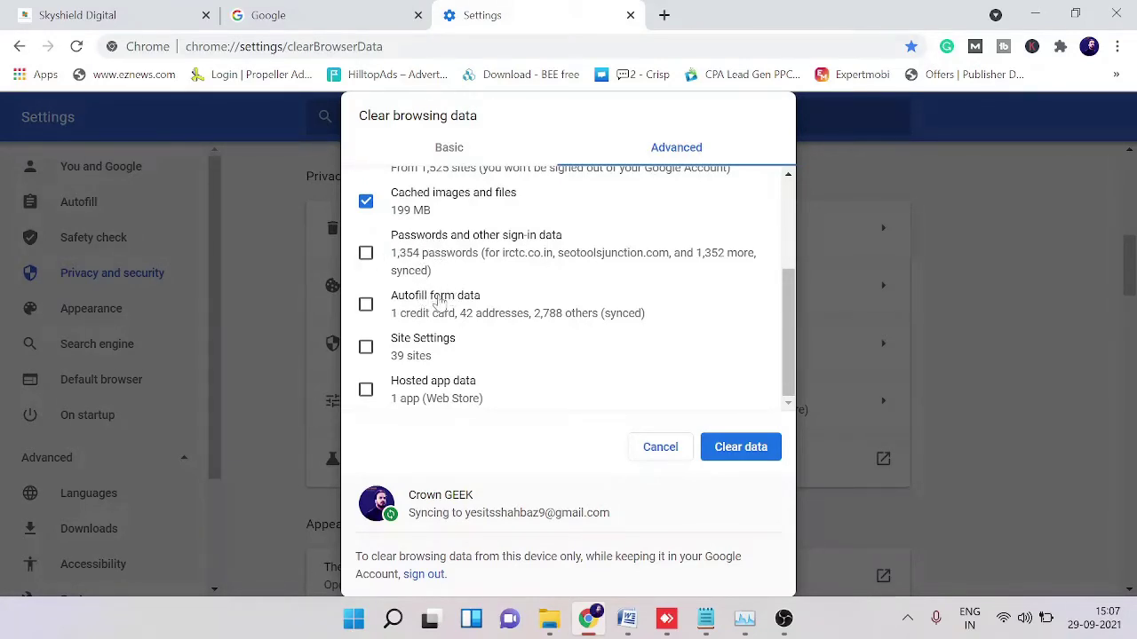
click(367, 351)
click(369, 396)
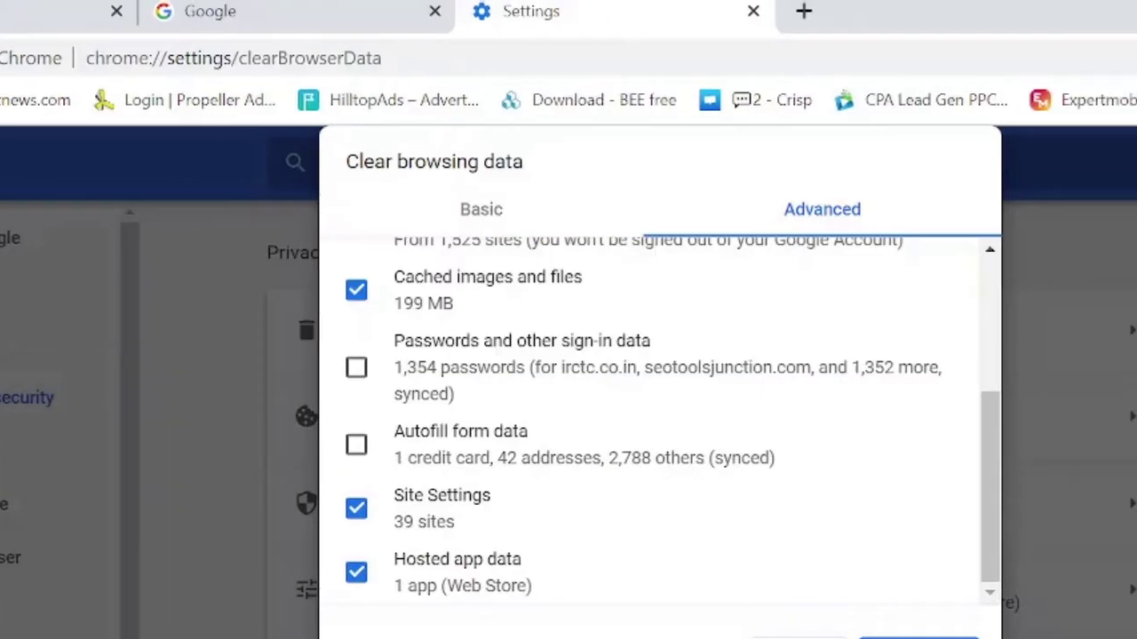
Open Chrome's extensions page and disable the Keywords Everywhere - Keyword Tool extension
click(1118, 46)
mouse_move(956, 302)
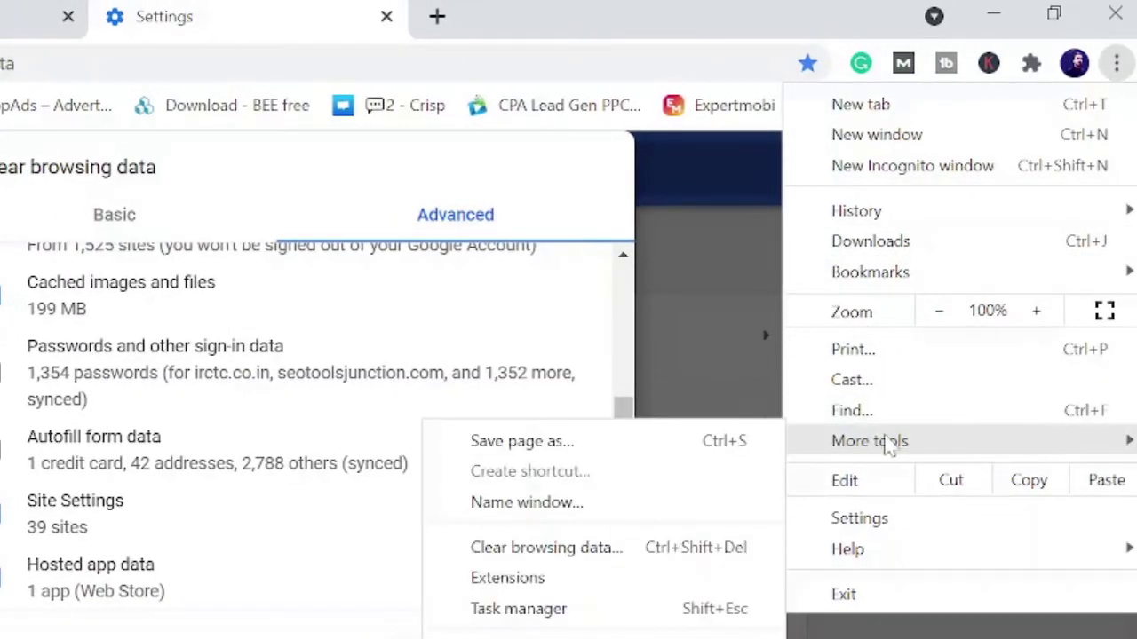
click(529, 579)
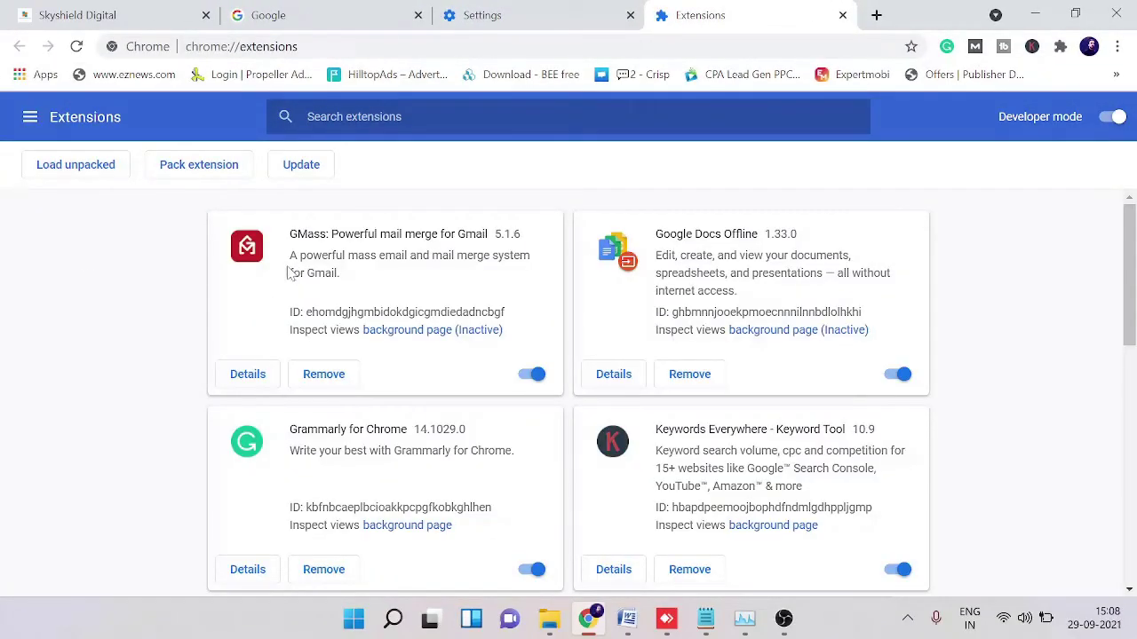
scroll(292, 273, down, 7)
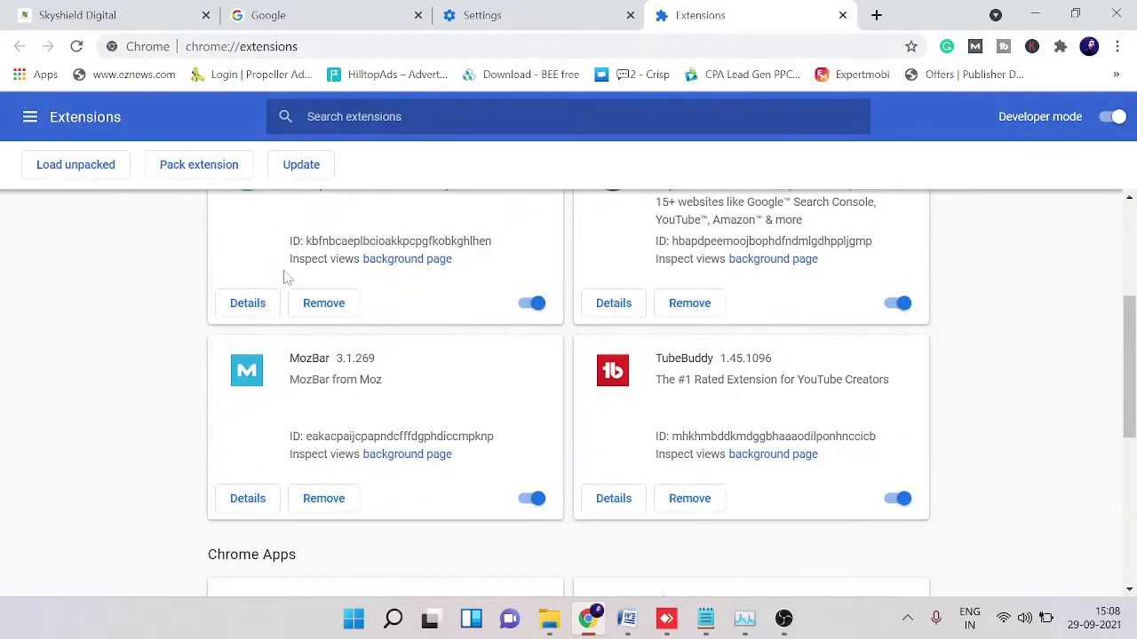
scroll(275, 301, up, 8)
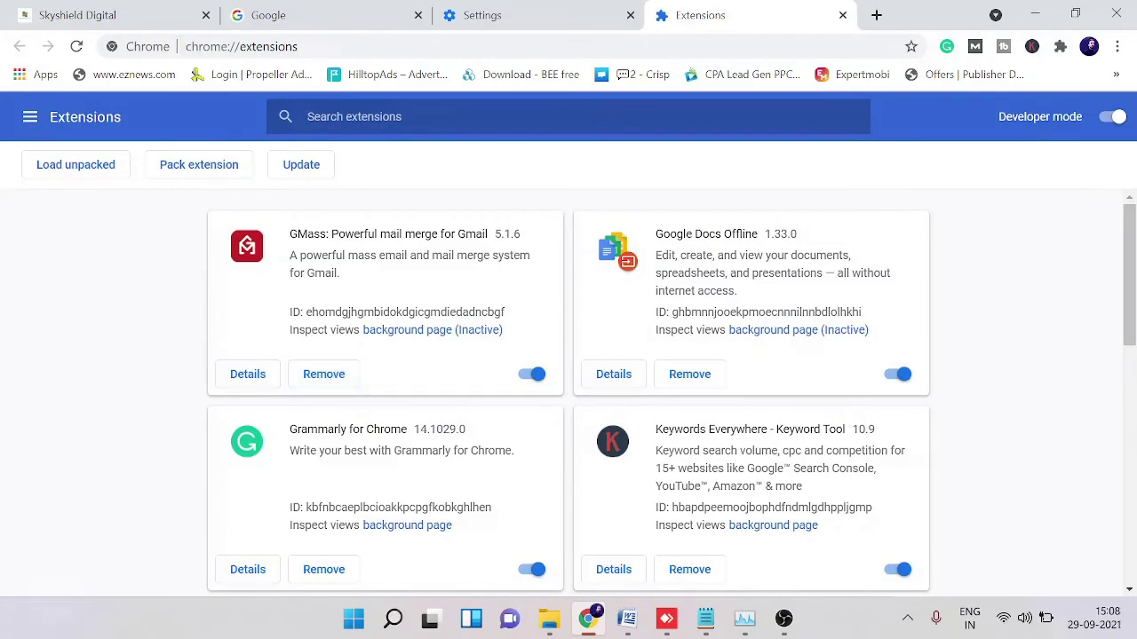
scroll(511, 364, down, 1)
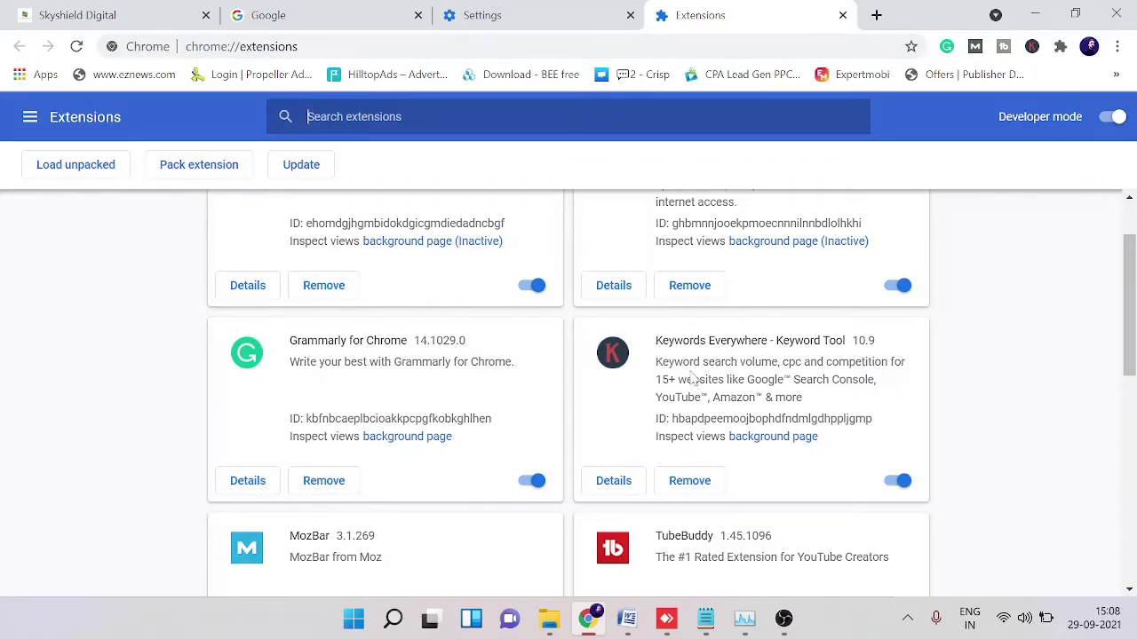
click(896, 487)
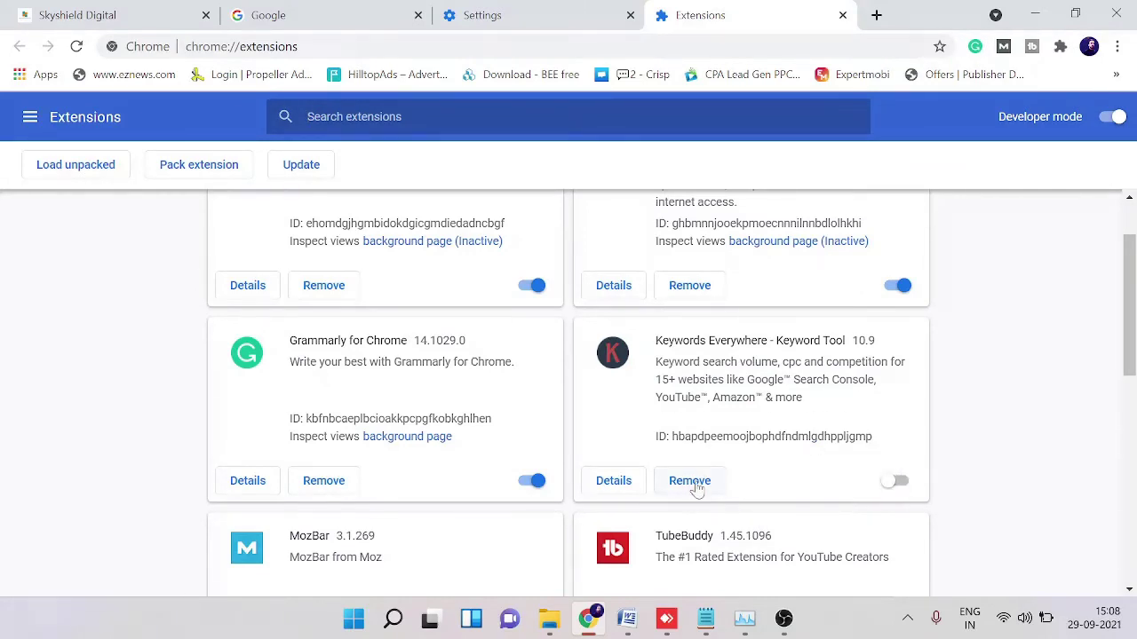
scroll(697, 488, down, 2)
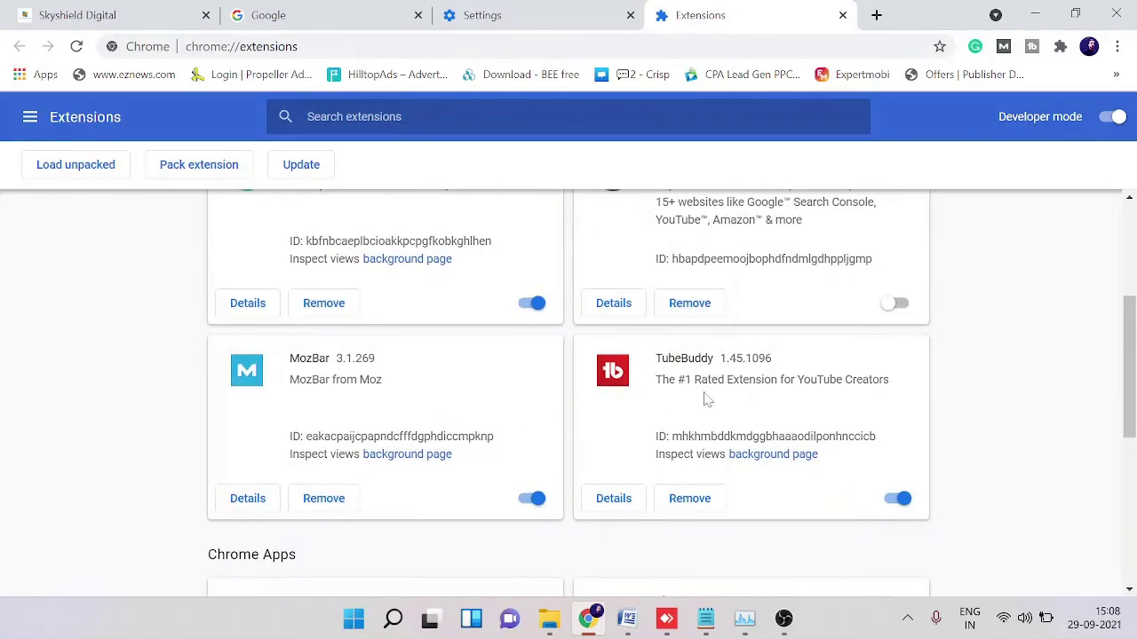
scroll(213, 498, down, 4)
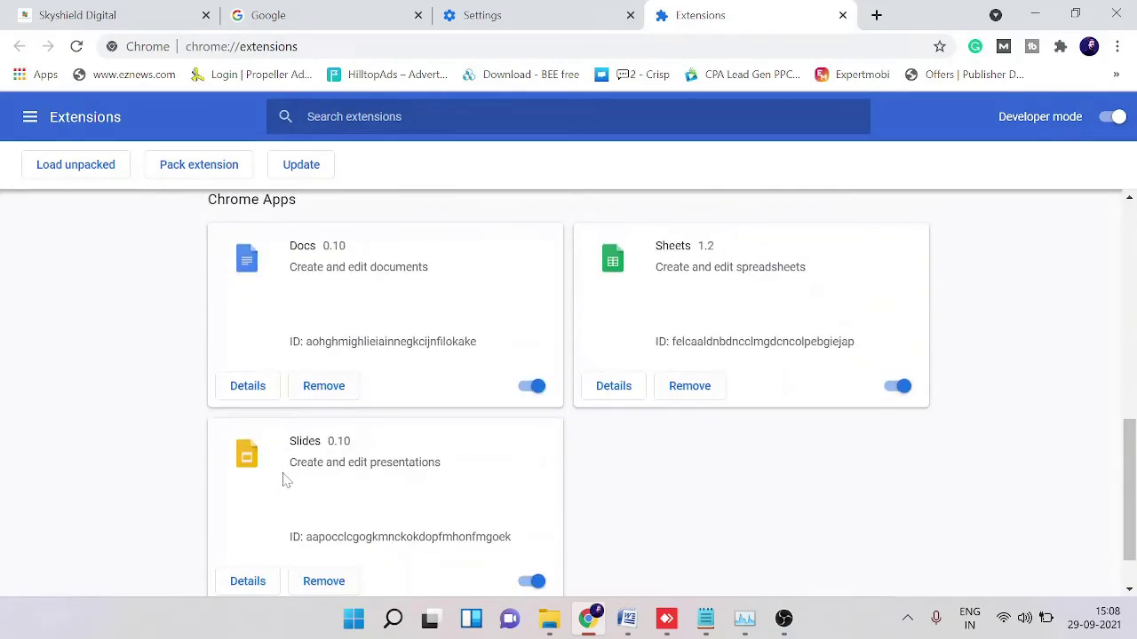
scroll(377, 511, down, 1)
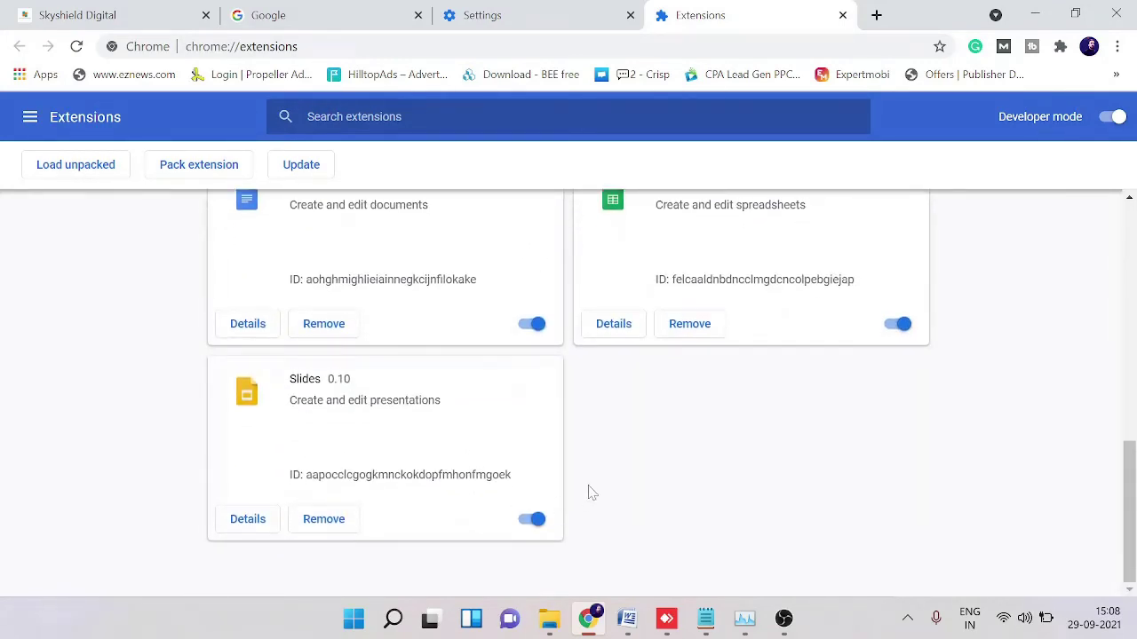
scroll(716, 452, up, 8)
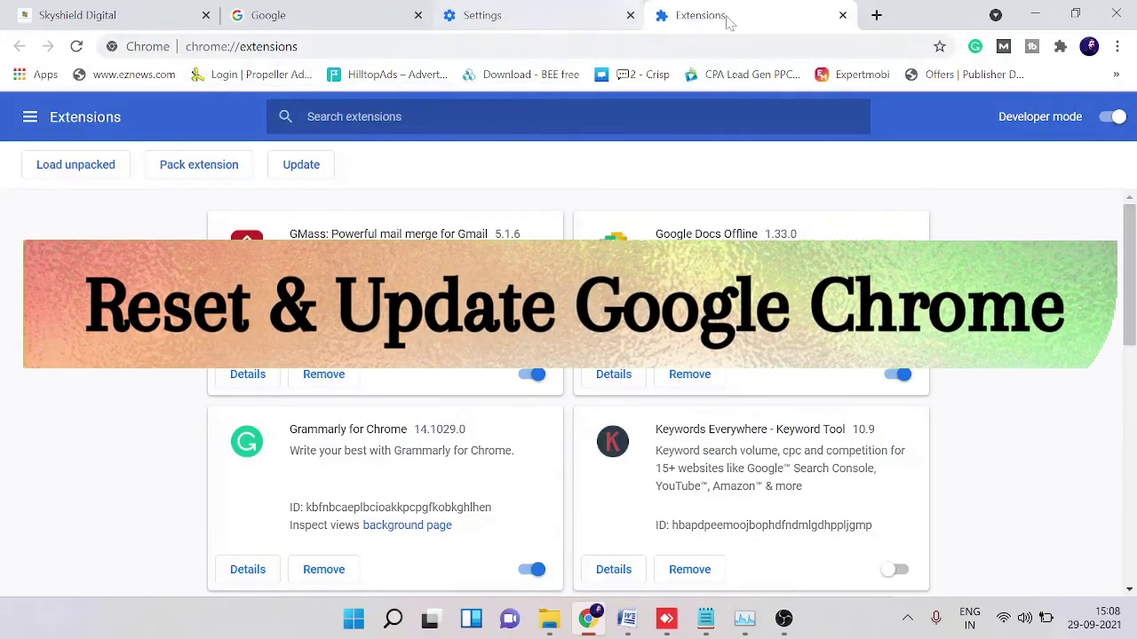
In Chrome's advanced settings, bring up the confirmation for restoring settings to their original defaults, and cancel the reset
click(561, 16)
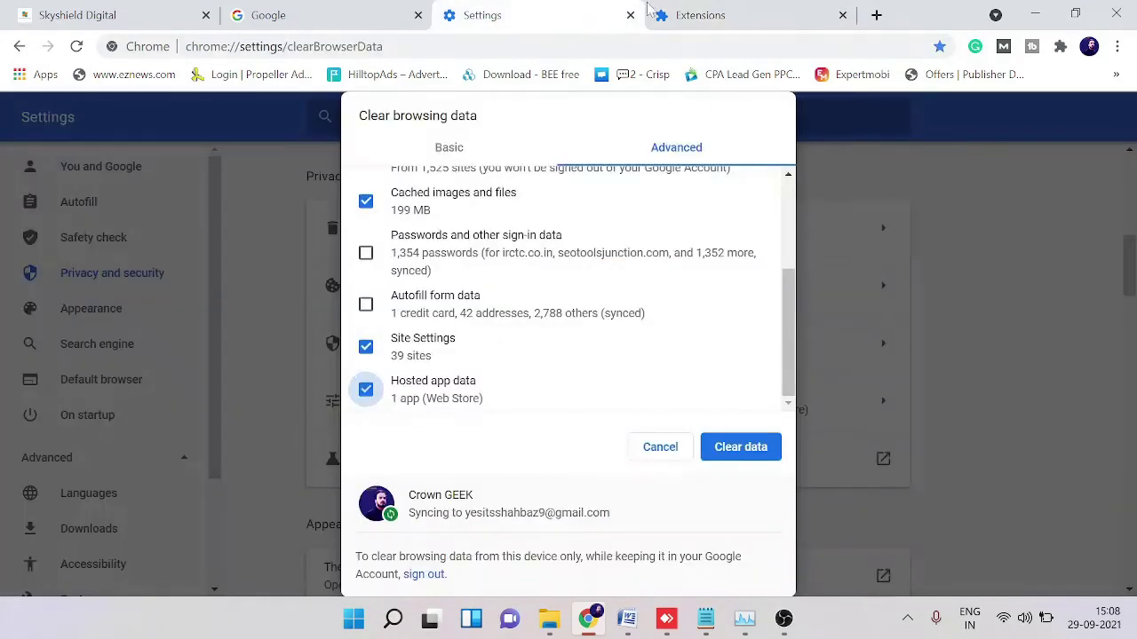
click(1116, 49)
click(961, 349)
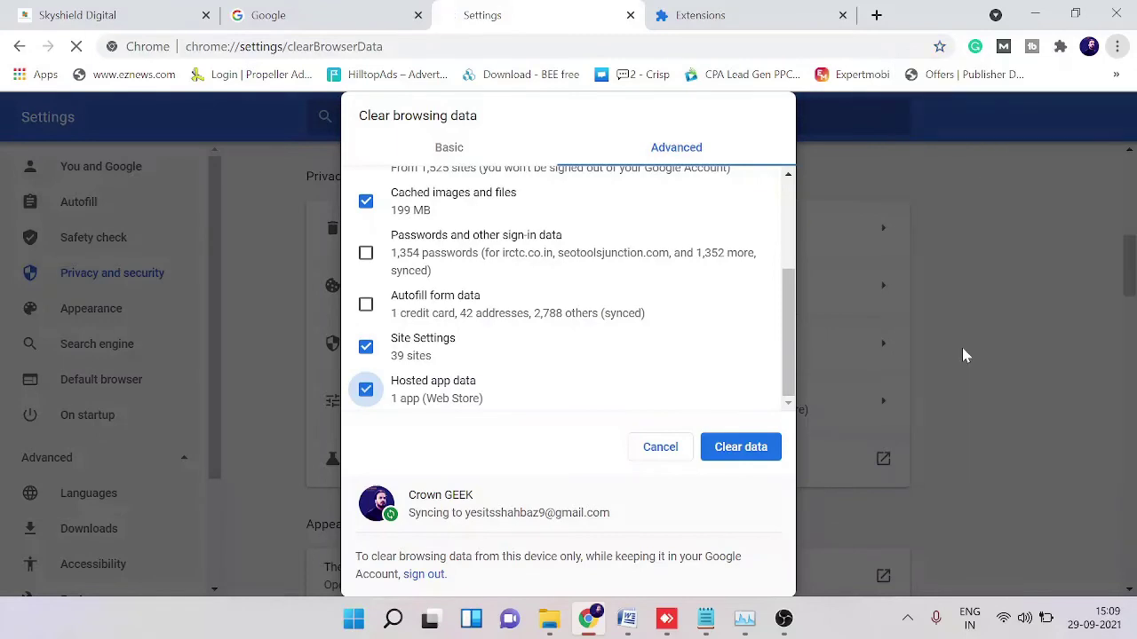
scroll(568, 293, down, 10)
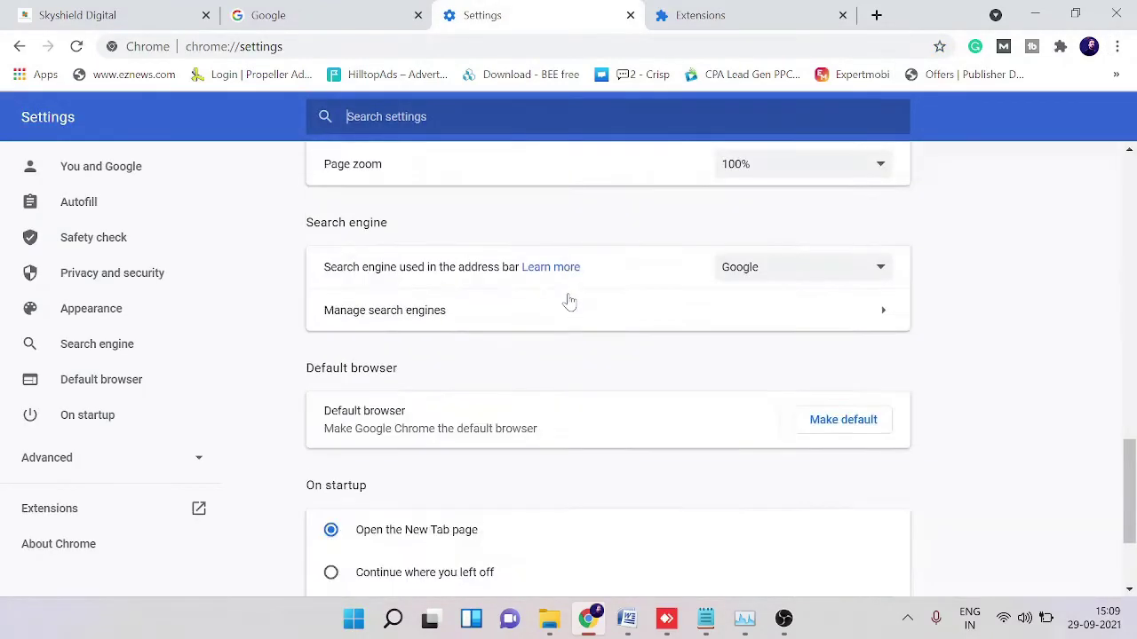
click(621, 522)
scroll(622, 515, down, 15)
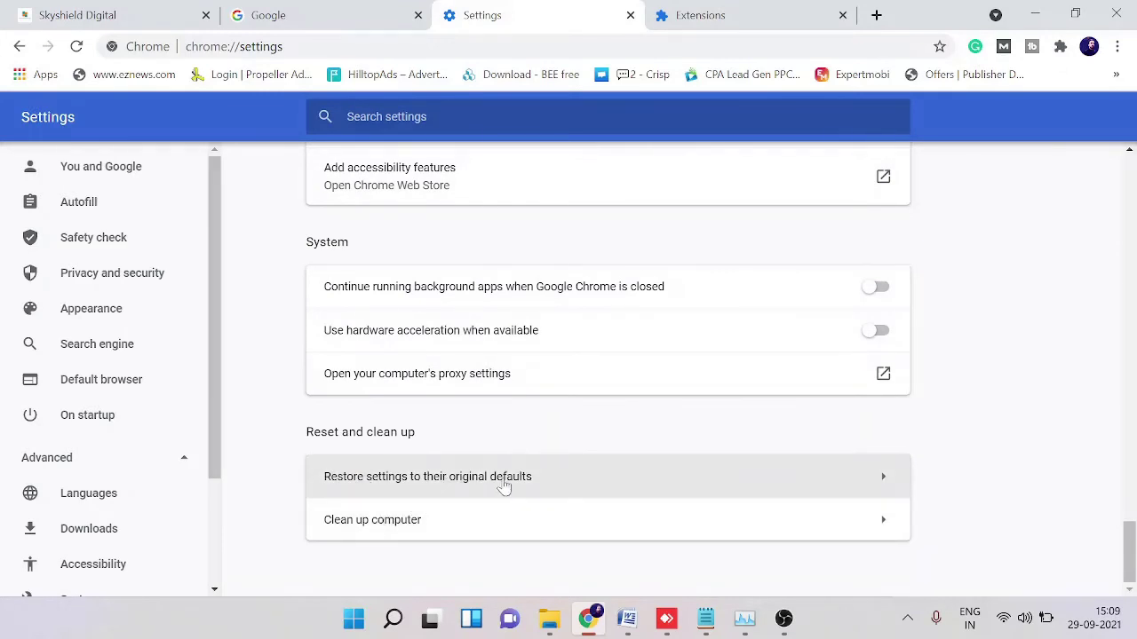
click(563, 487)
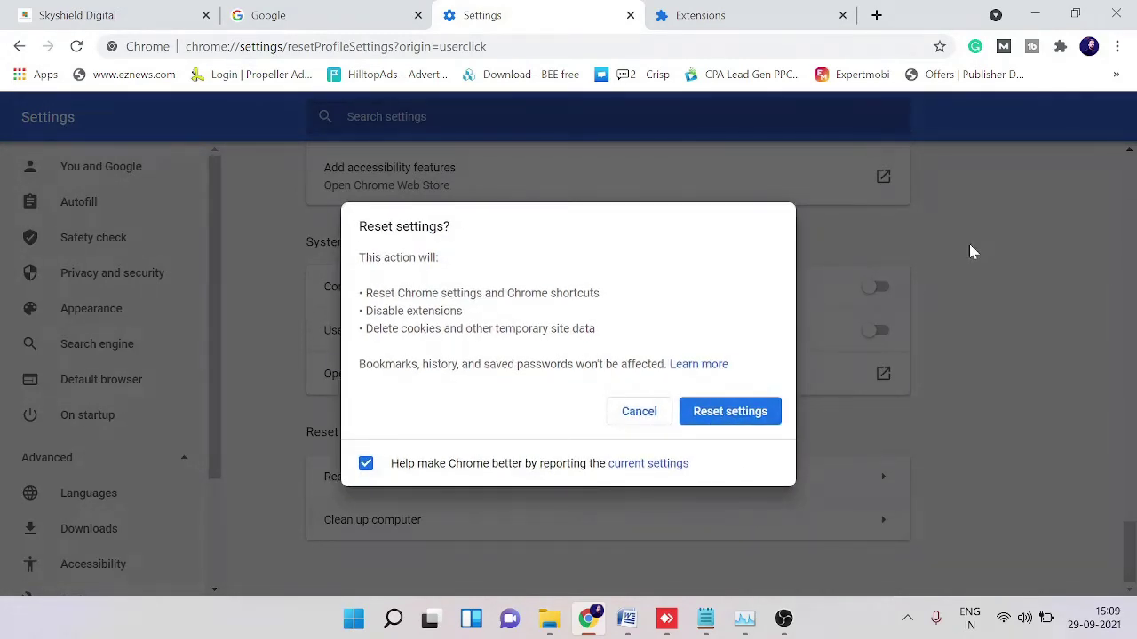
click(648, 418)
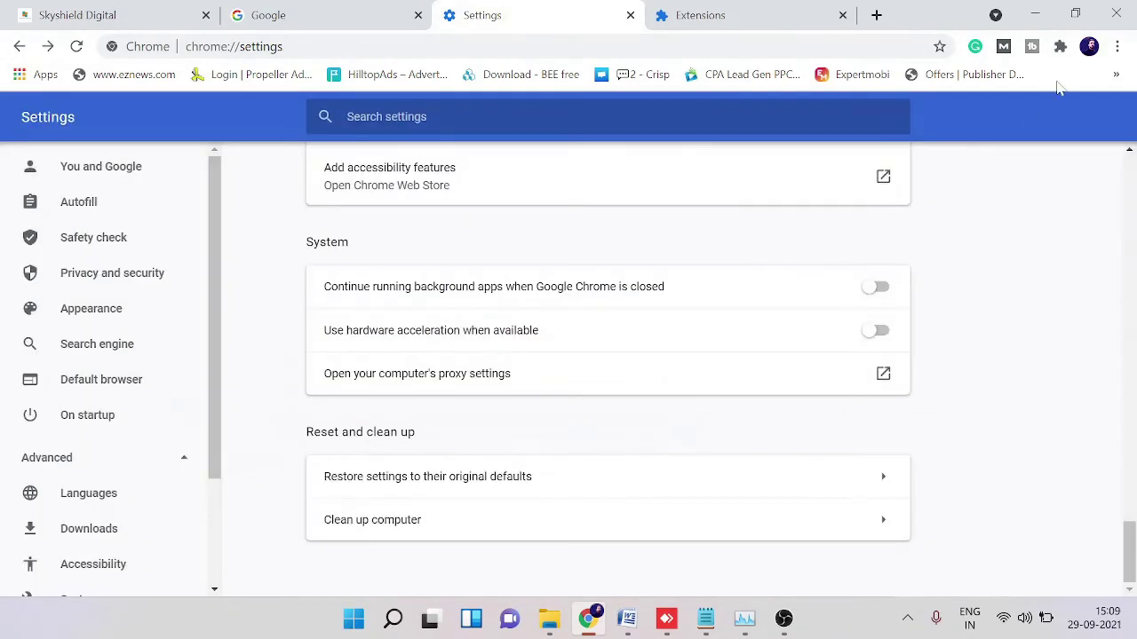
Open the About Google Chrome page to check the browser for updates
click(1116, 46)
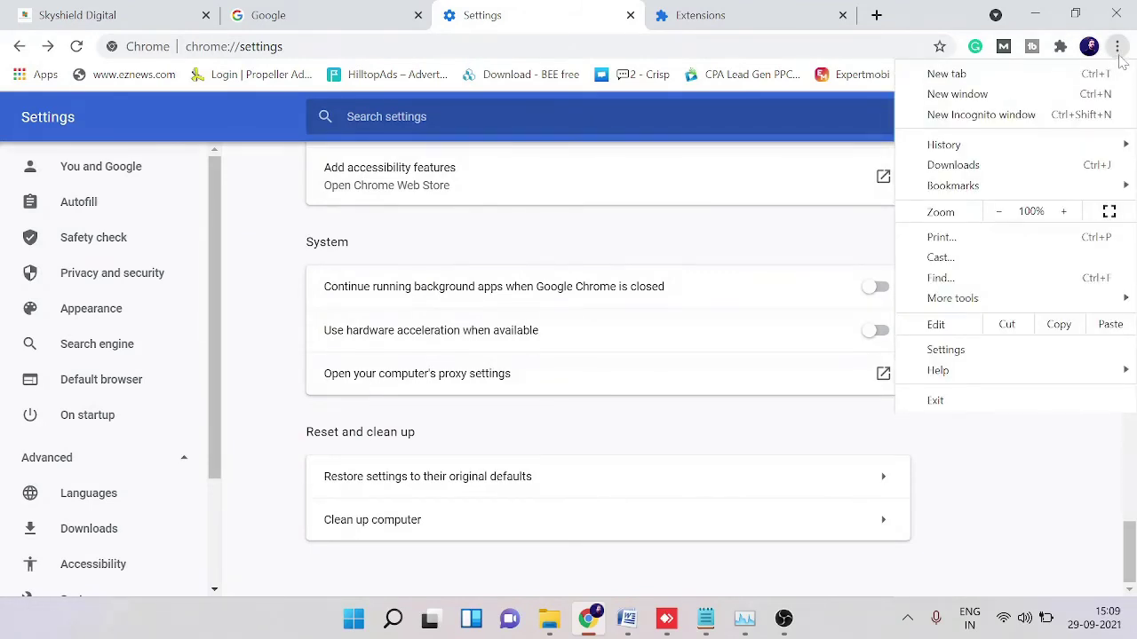
mouse_move(939, 378)
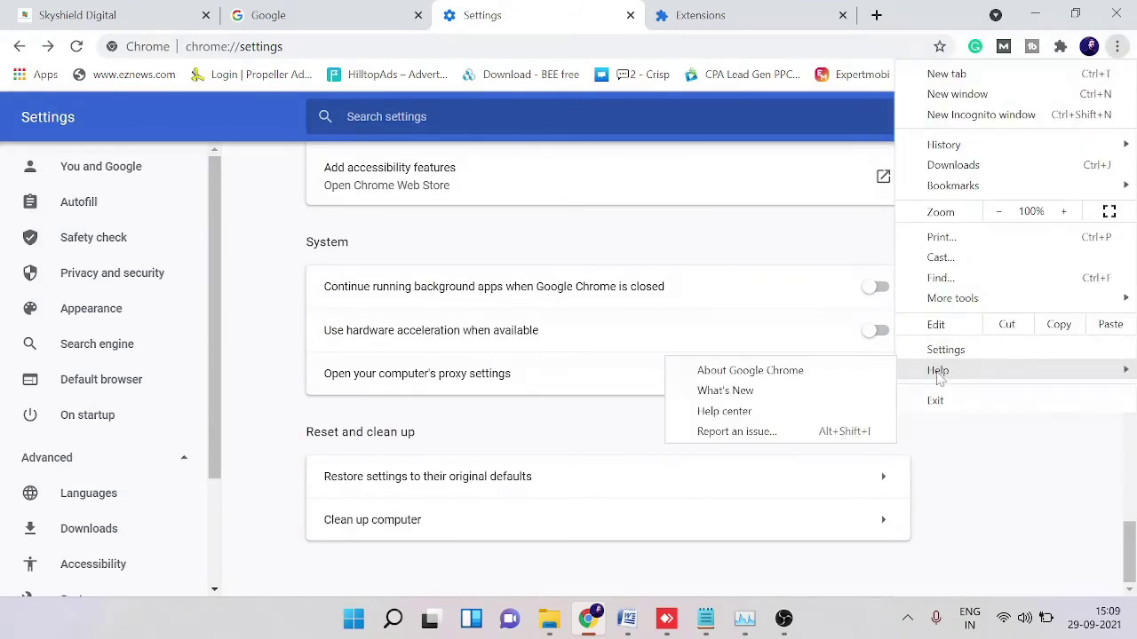
click(728, 373)
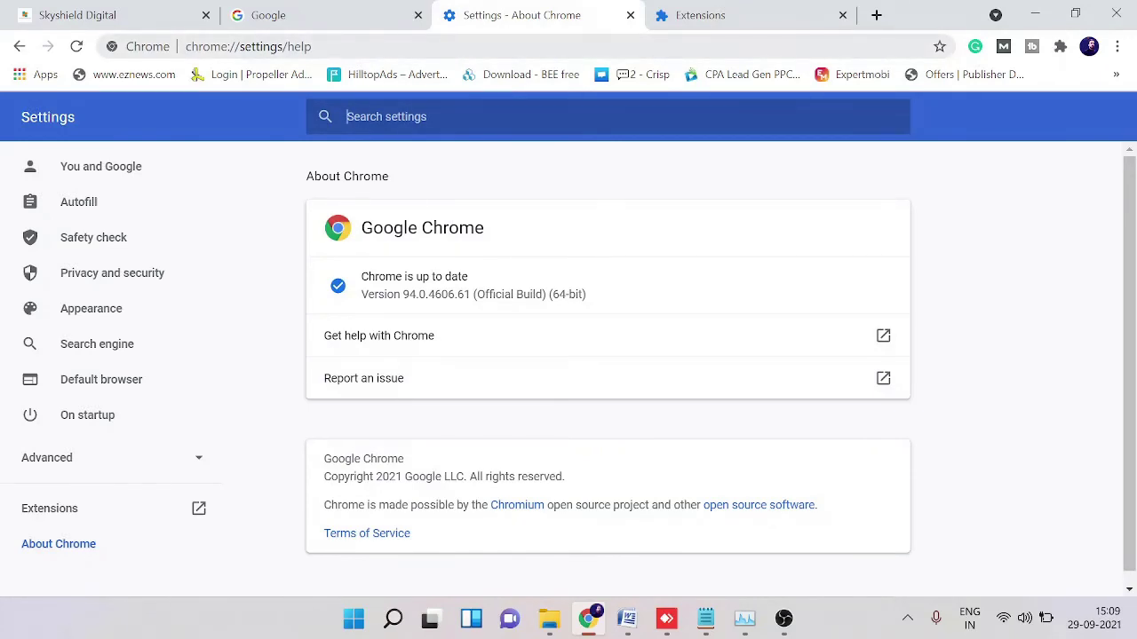
Switch to Windows Task Manager, examine the memory and CPU use of Google Chrome and the other running processes, and close it
click(744, 621)
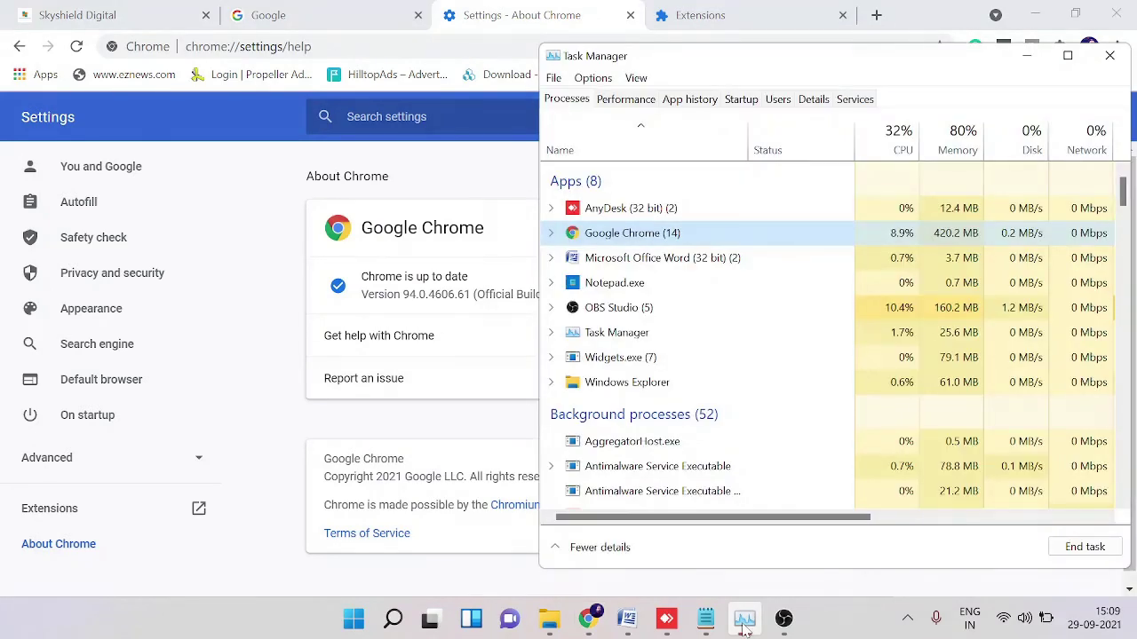
click(581, 16)
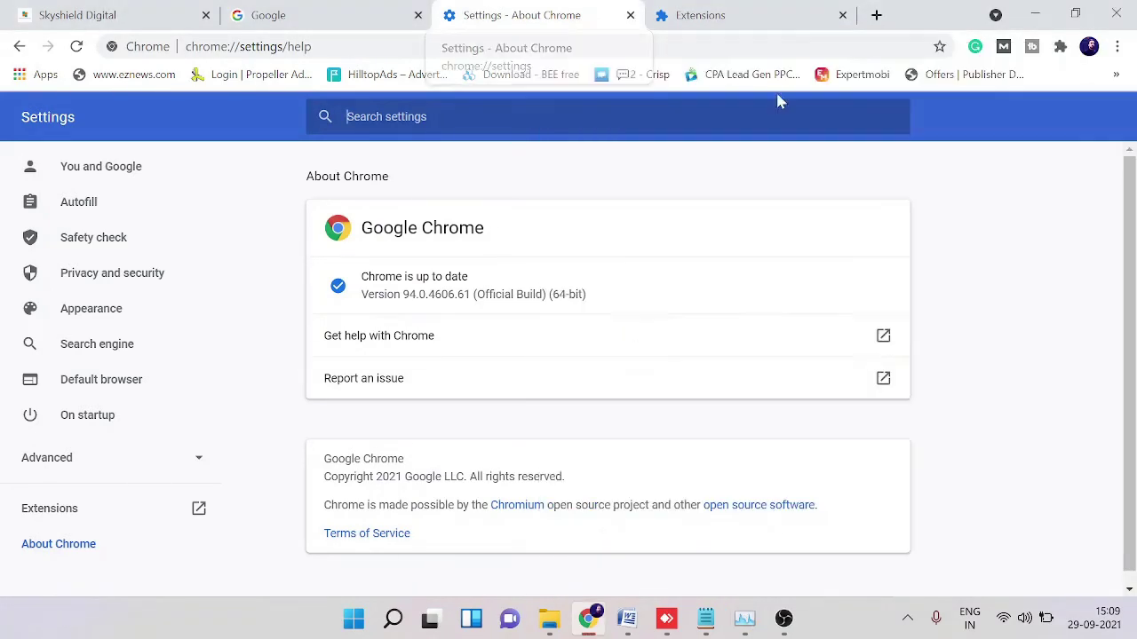
click(746, 624)
scroll(824, 292, down, 1)
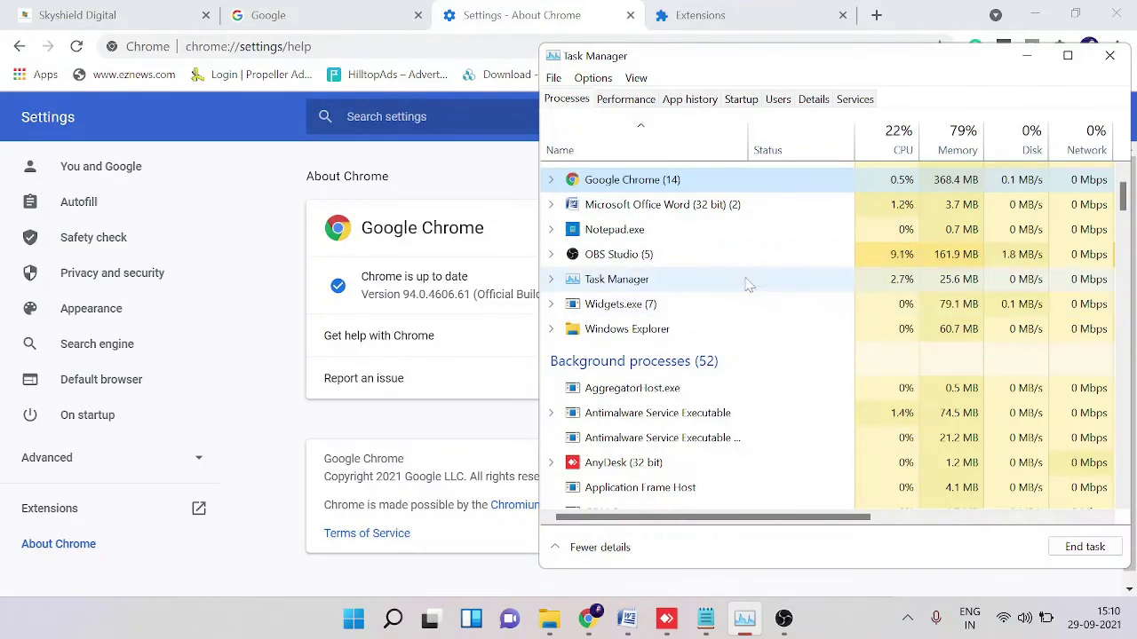
scroll(755, 284, up, 1)
click(672, 332)
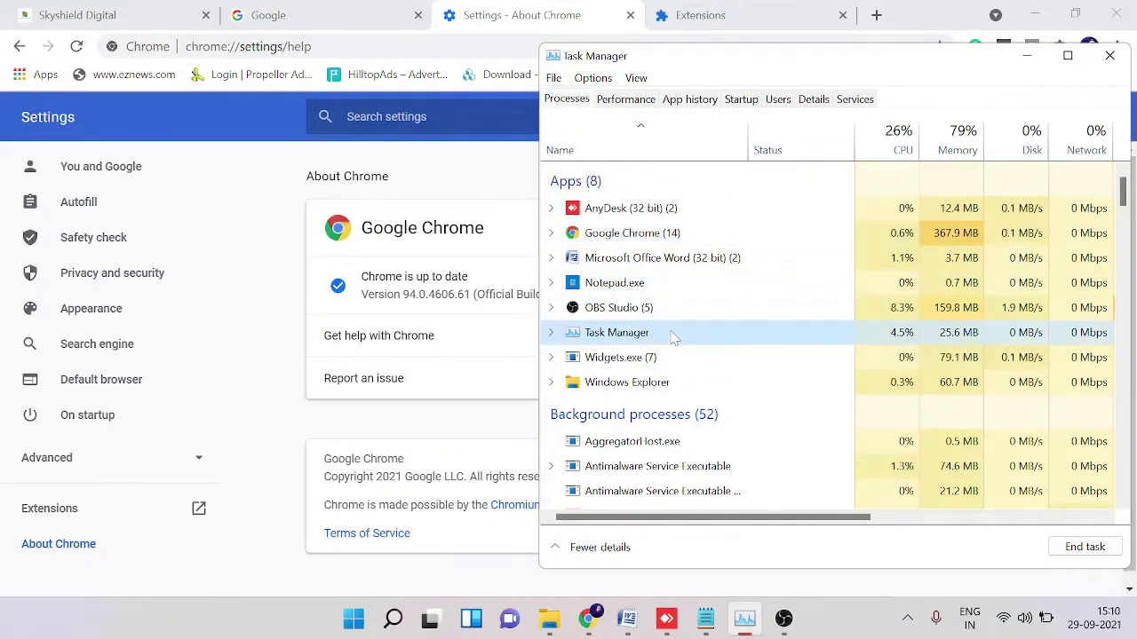
drag(766, 69, 586, 63)
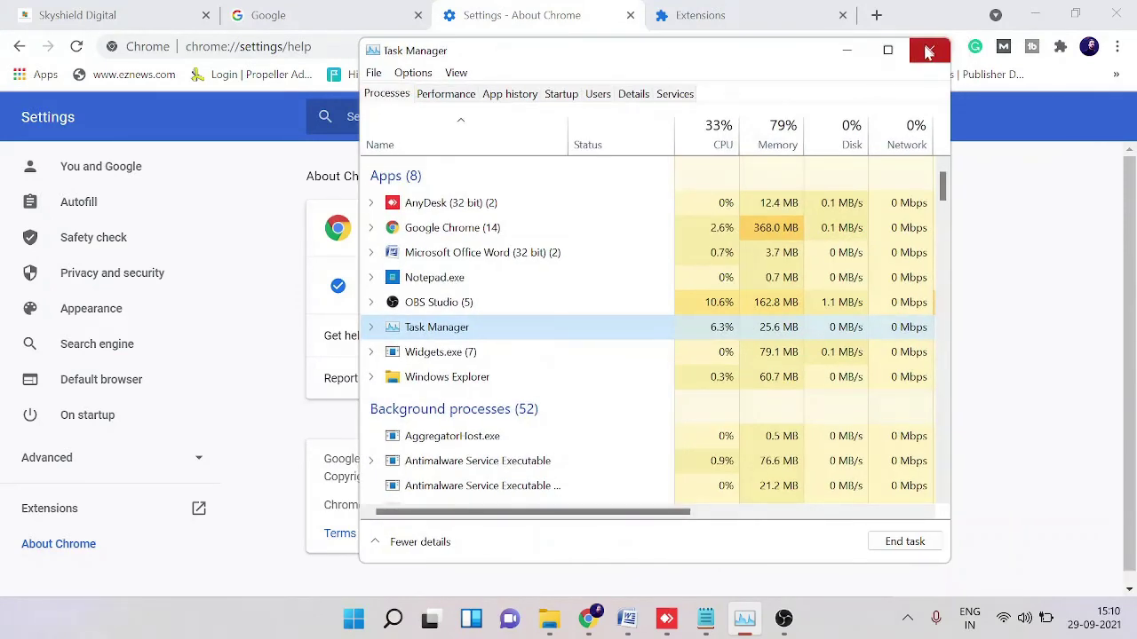
scroll(704, 325, down, 1)
scroll(705, 325, down, 1)
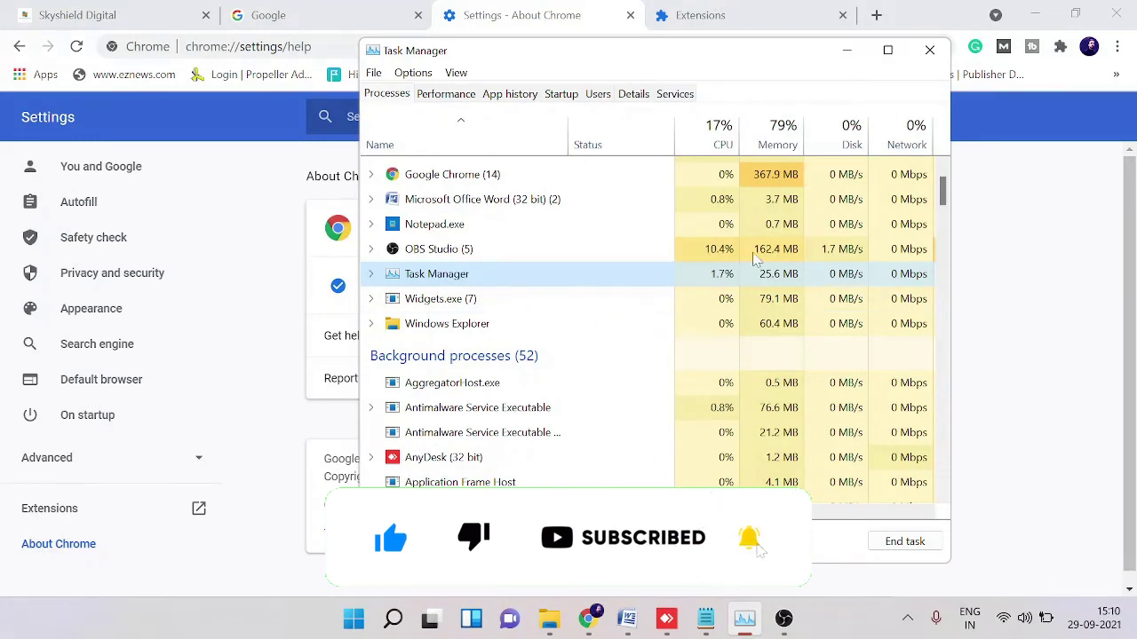
click(929, 51)
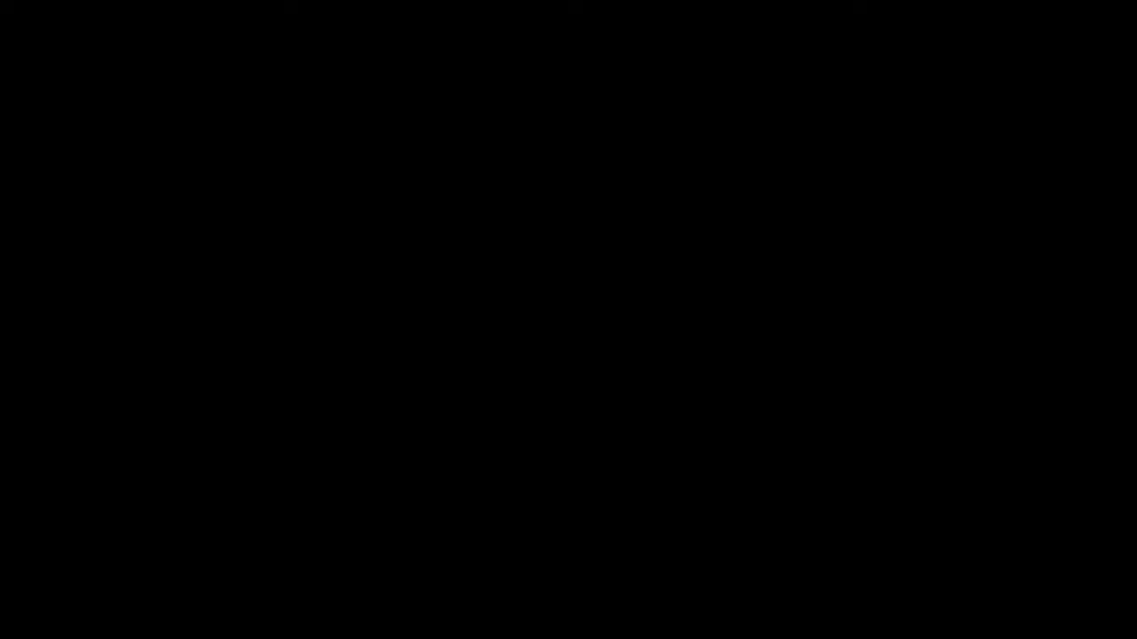